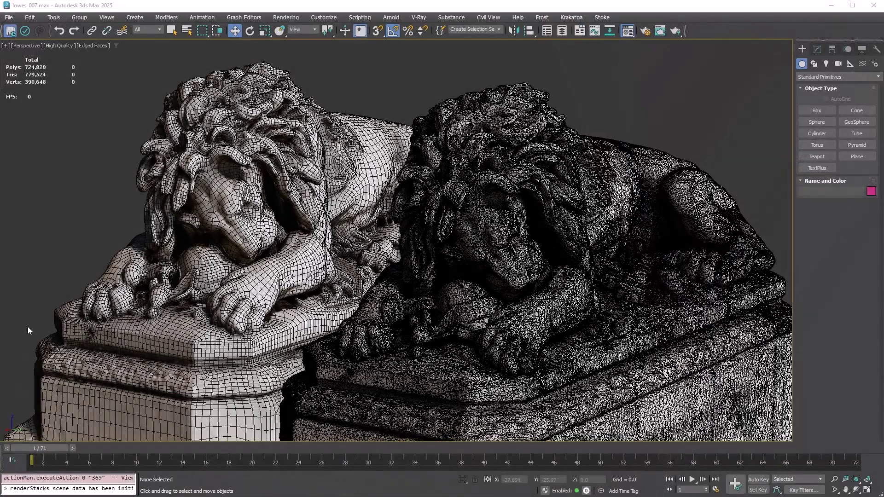
Step: Toggle Edged Faces on the lions and orbit to compare dense and retopologized wireframes
key(F4)
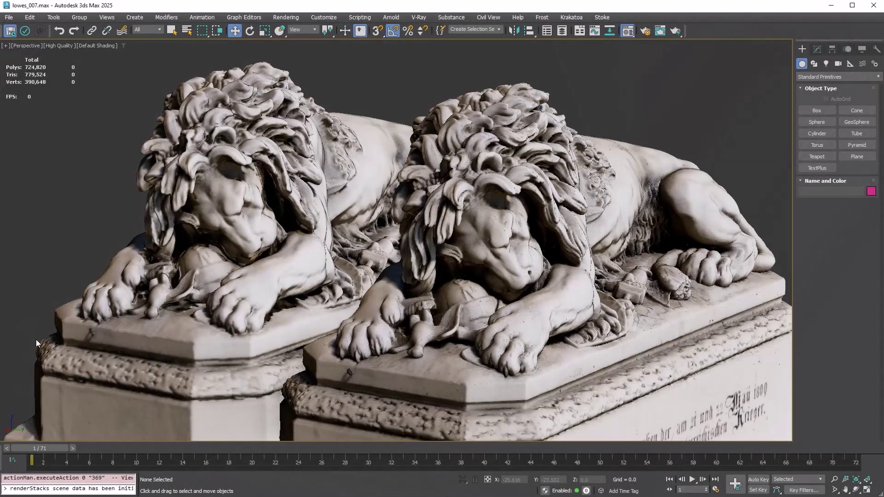
key(F4)
key(F4)
key(F4)
alt+middle_drag(242, 326, 173, 325)
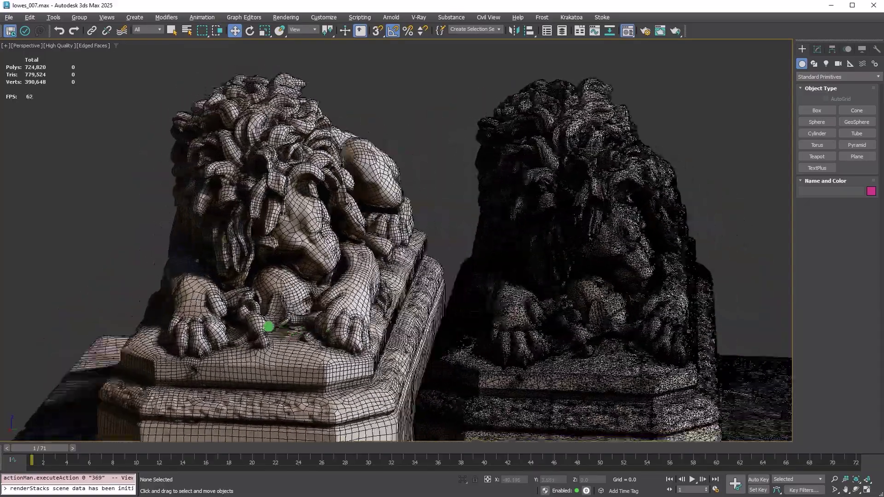
mouse_move(269, 327)
alt+middle_down()
mouse_move(330, 359)
mouse_move(283, 375)
mouse_move(221, 360)
mouse_move(220, 331)
mouse_move(241, 324)
alt+middle_up()
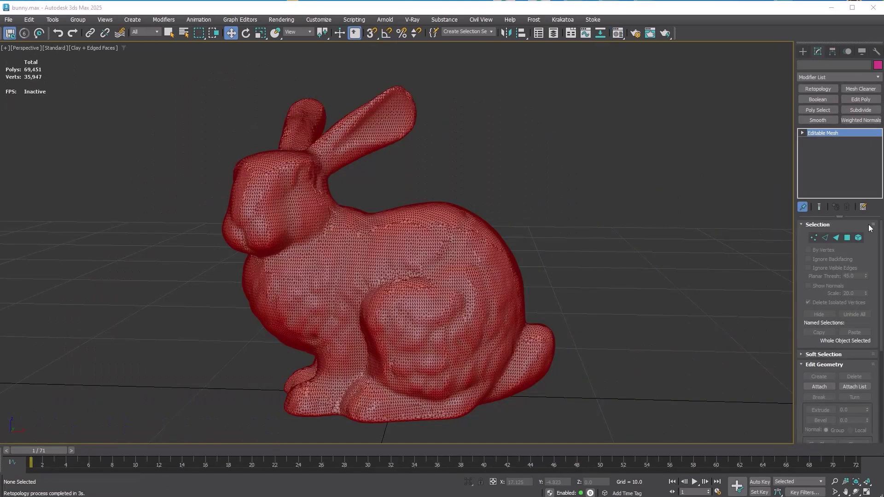
Step: Add and compute two Retopology modifiers on the bunny, the second without Preprocess Mesh
click(811, 90)
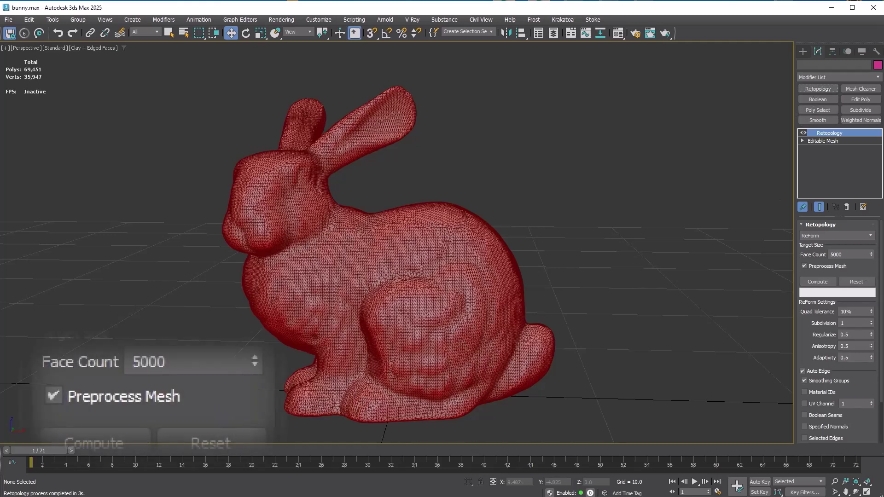
click(818, 281)
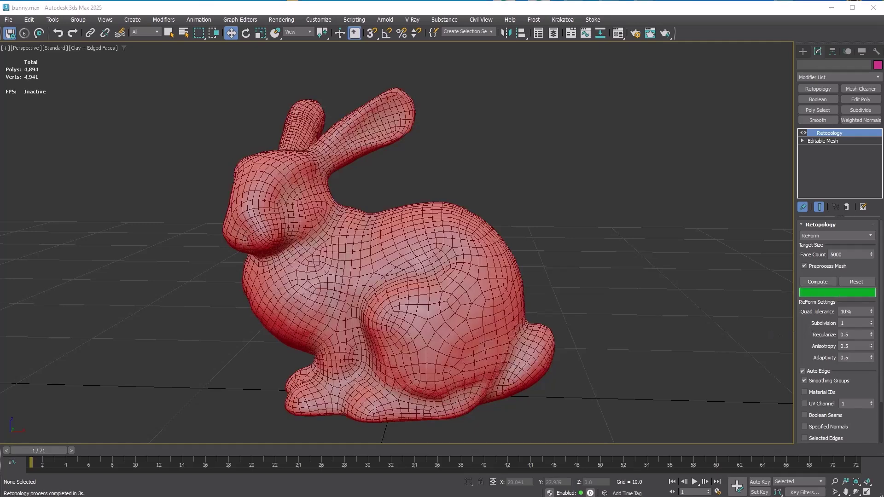
click(803, 133)
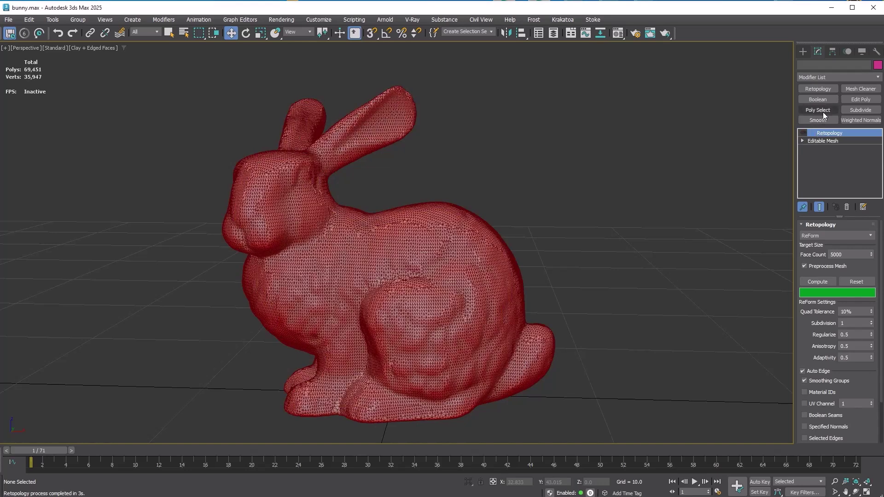
click(819, 89)
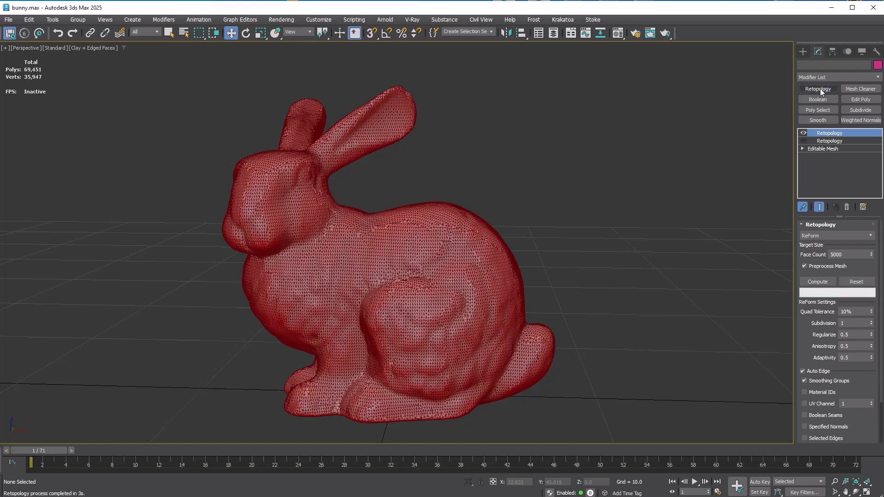
click(825, 267)
click(818, 282)
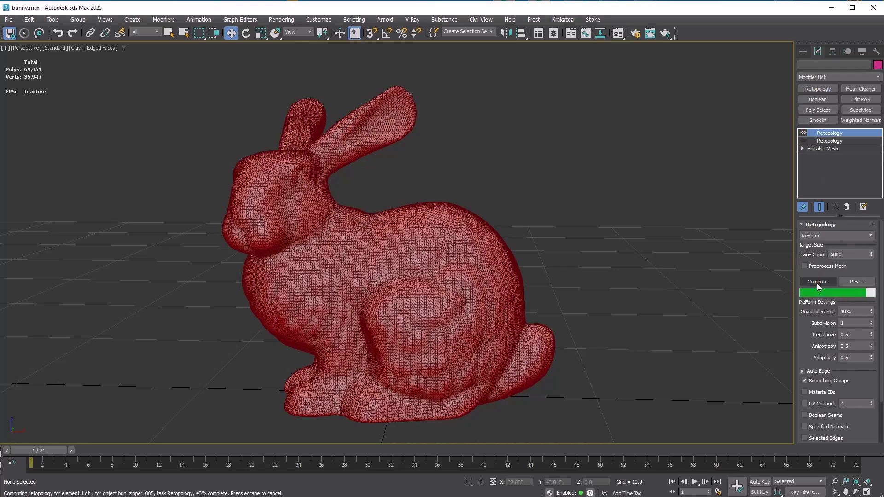
Step: Toggle the top Retopology result to compare, and switch the bunny to Clay without edges
click(803, 134)
click(803, 134)
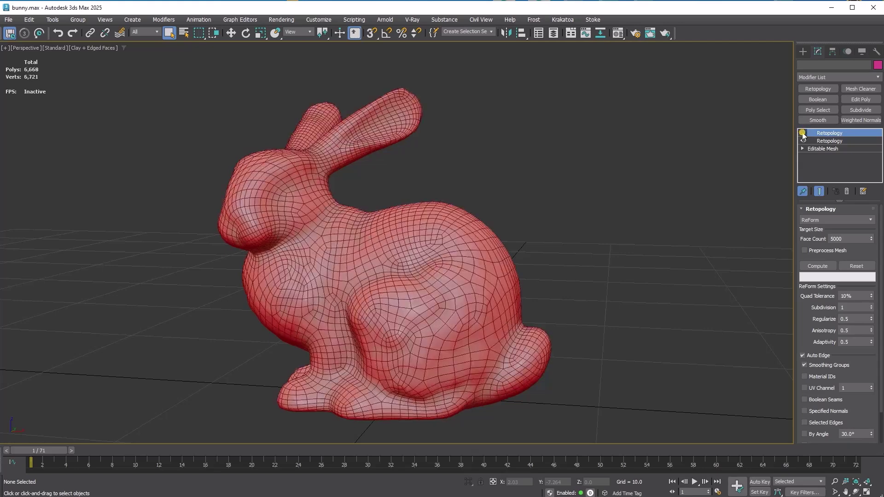
key(F4)
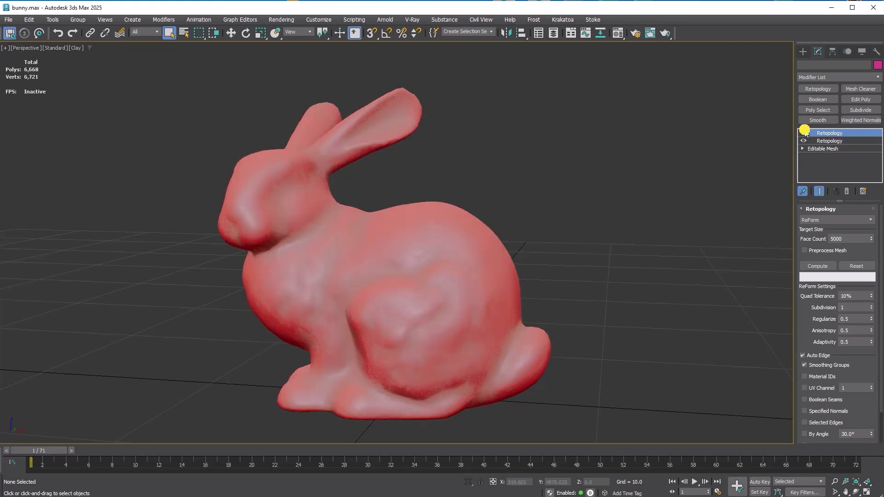
click(803, 132)
click(801, 133)
click(802, 133)
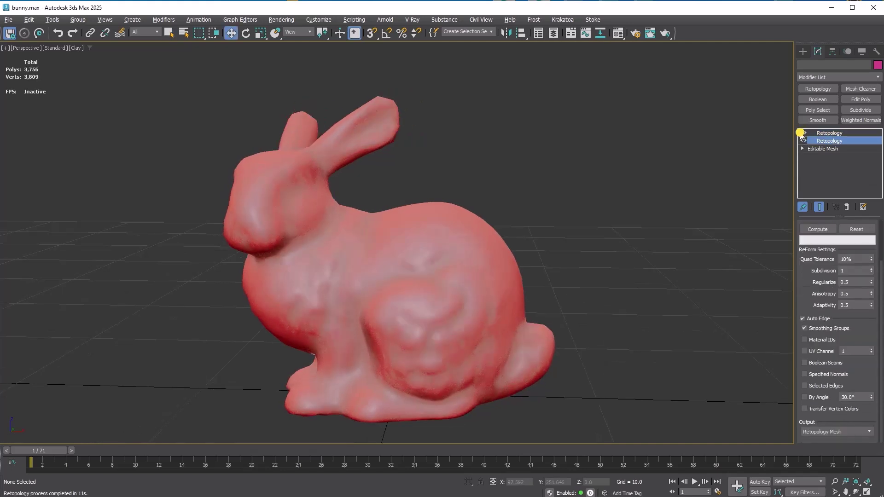
click(801, 132)
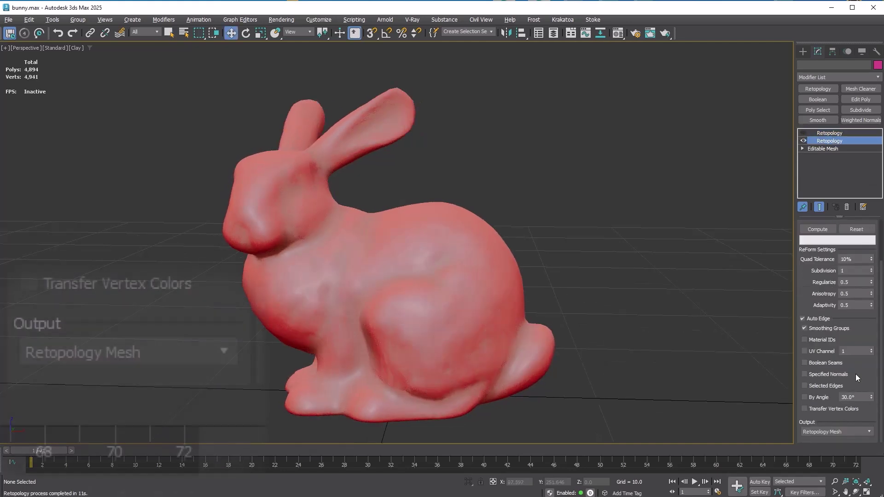
Step: Set Output to Remeshed Mesh, show edged faces, and inspect the 3,756-poly bunny from below
click(848, 430)
click(843, 452)
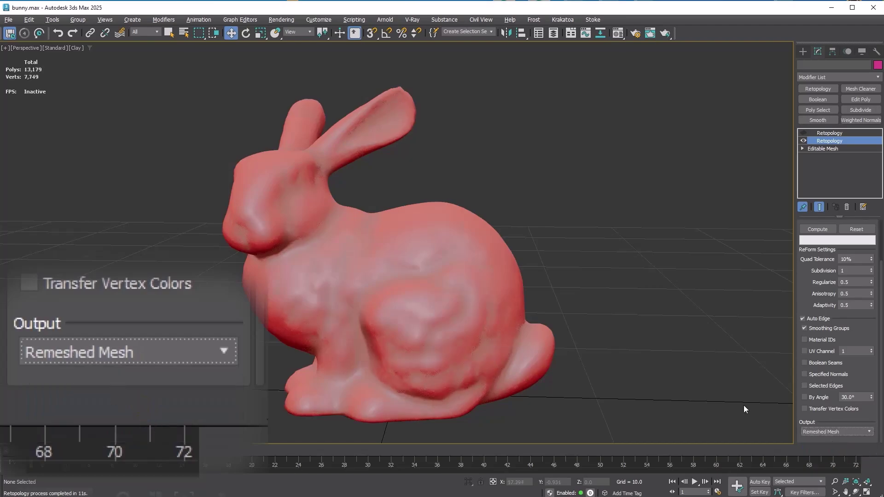
click(641, 298)
key(F4)
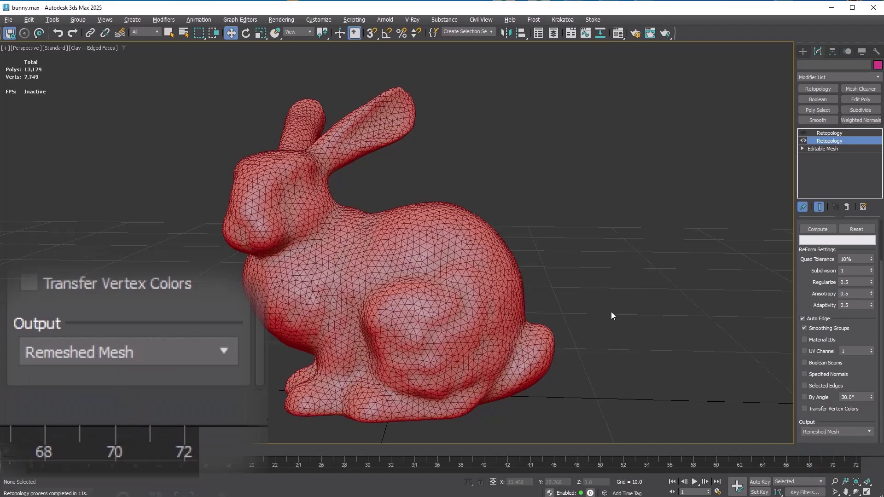
mouse_move(596, 293)
alt+middle_down()
mouse_move(439, 315)
mouse_move(449, 247)
mouse_move(612, 223)
mouse_move(588, 312)
mouse_move(566, 298)
mouse_move(609, 269)
mouse_move(578, 281)
alt+middle_up()
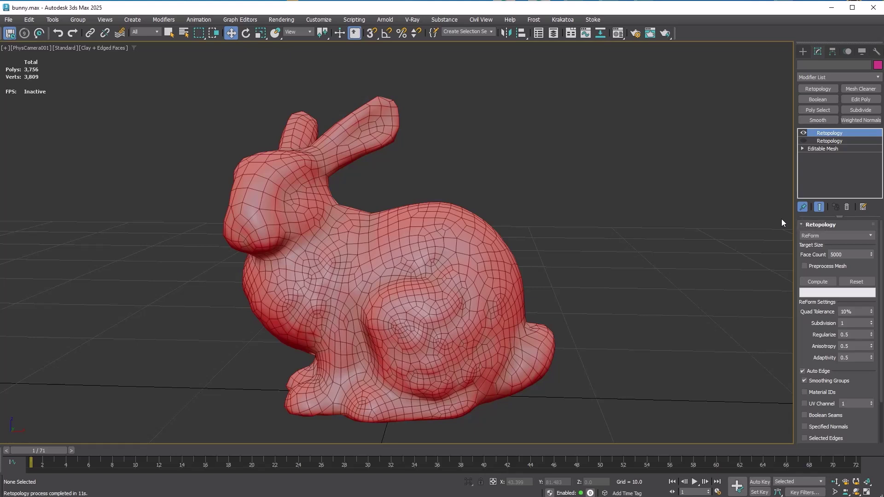
Step: Set Face Count to 500 on both bunny Retopology modifiers and compute each one
double_click(846, 254)
text(500)
click(820, 282)
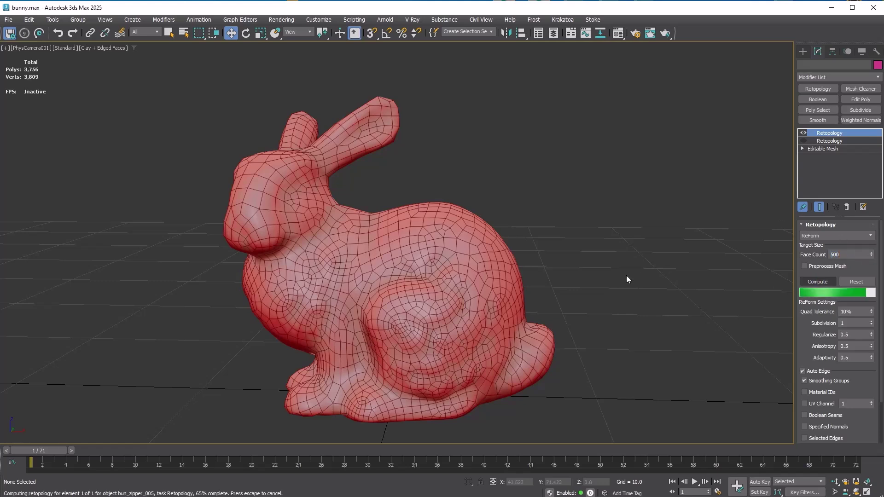
click(827, 141)
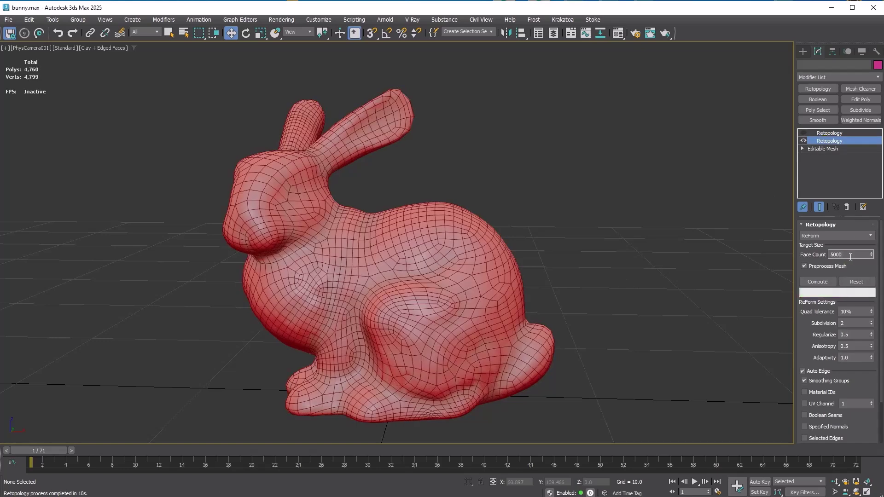
click(850, 256)
key(BackSpace)
click(809, 281)
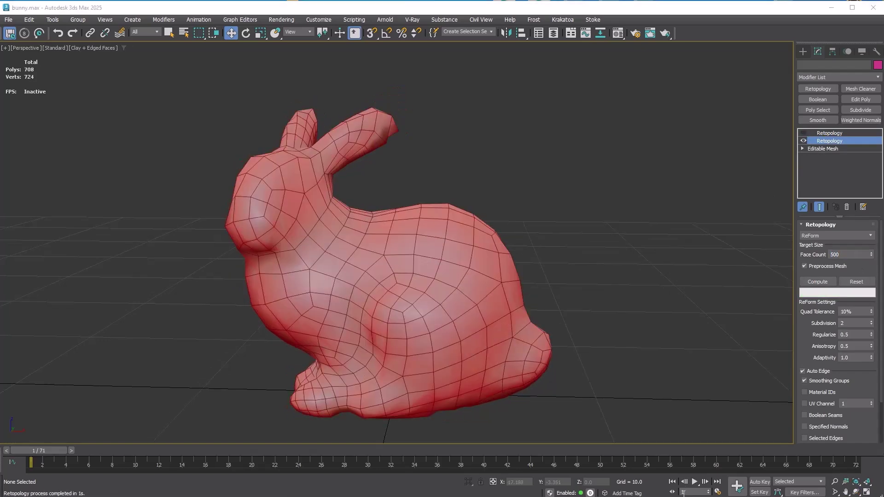
Step: Orbit the low-poly bunny and toggle the top result to compare the 708-poly version
alt+middle_drag(660, 362, 563, 292)
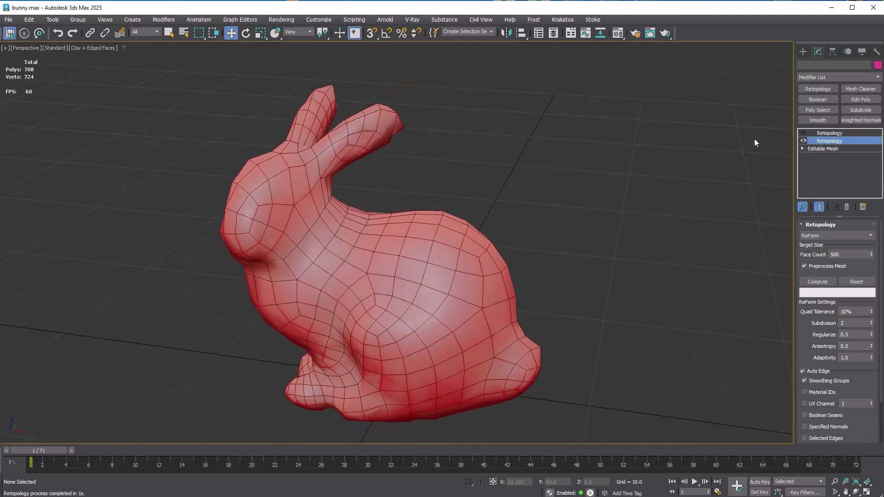
click(803, 133)
mouse_move(601, 246)
alt+middle_down()
mouse_move(545, 205)
mouse_move(618, 256)
mouse_move(525, 242)
alt+middle_up()
click(483, 242)
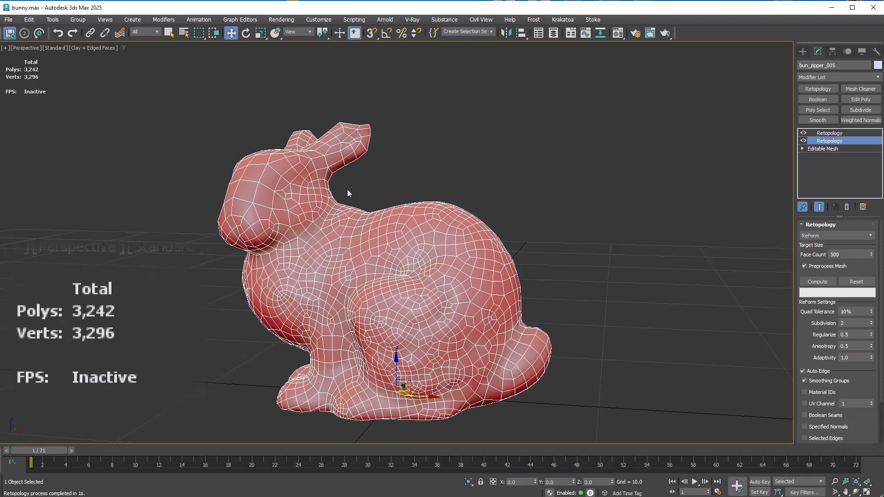
click(805, 133)
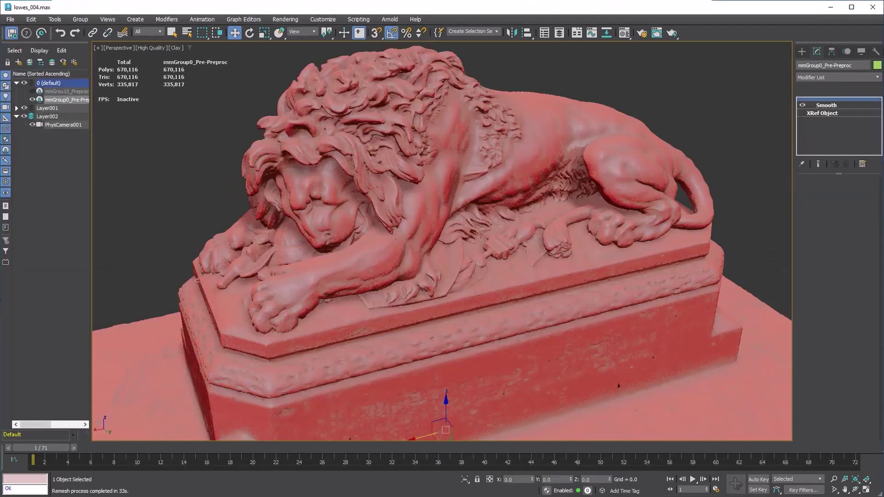
Step: Give the lion scan a PreProcess Retopology, then compute a 50,000-face Retopology
click(822, 91)
click(836, 193)
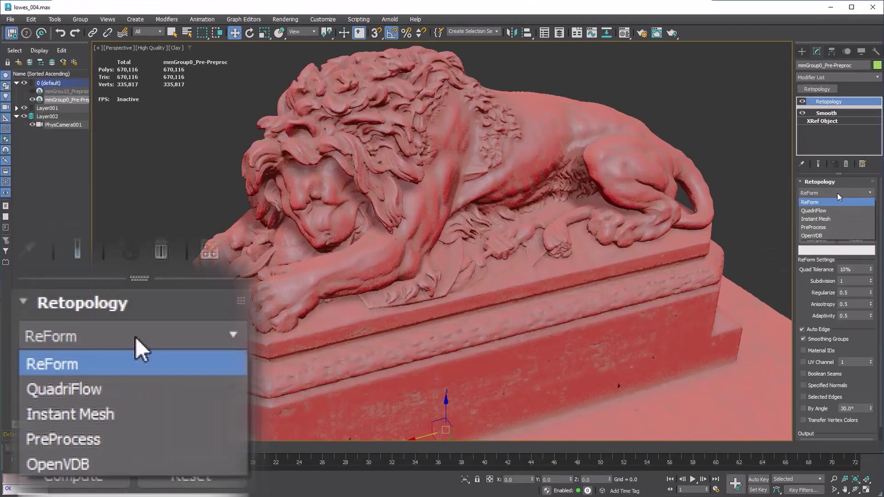
click(836, 228)
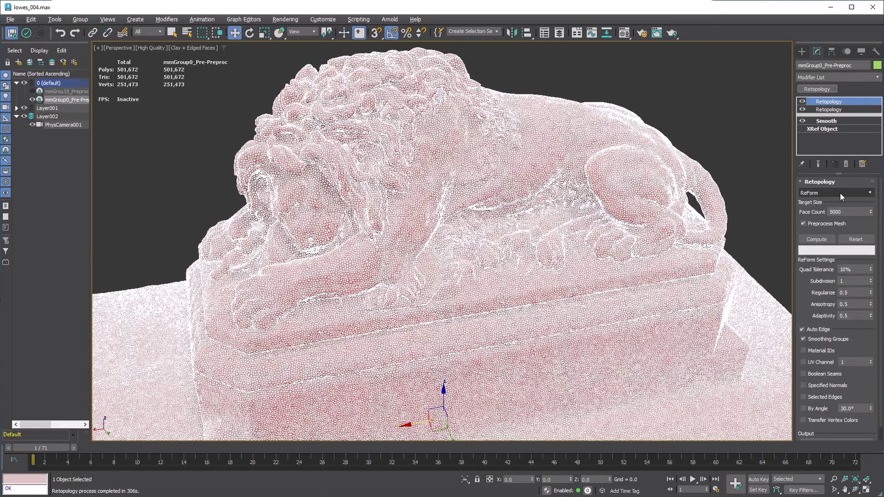
text(0)
click(819, 240)
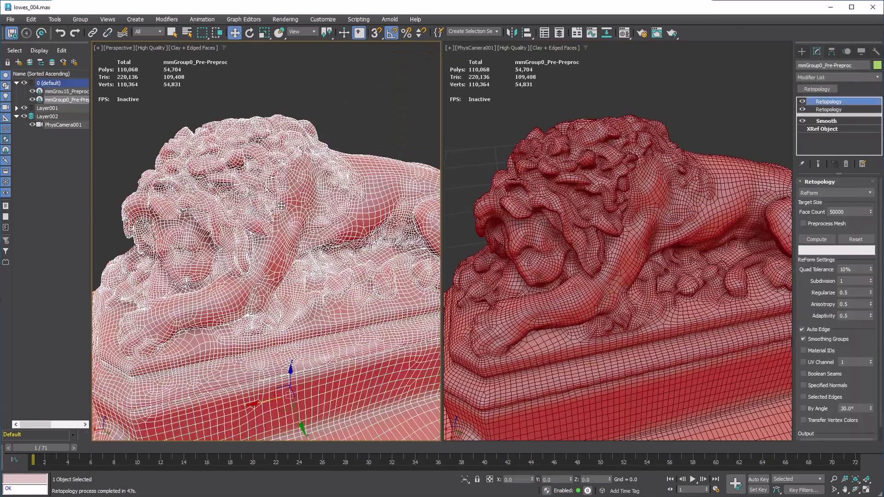
Step: Select the 50,000-face lion copy and zoom in on its mane detail
click(620, 168)
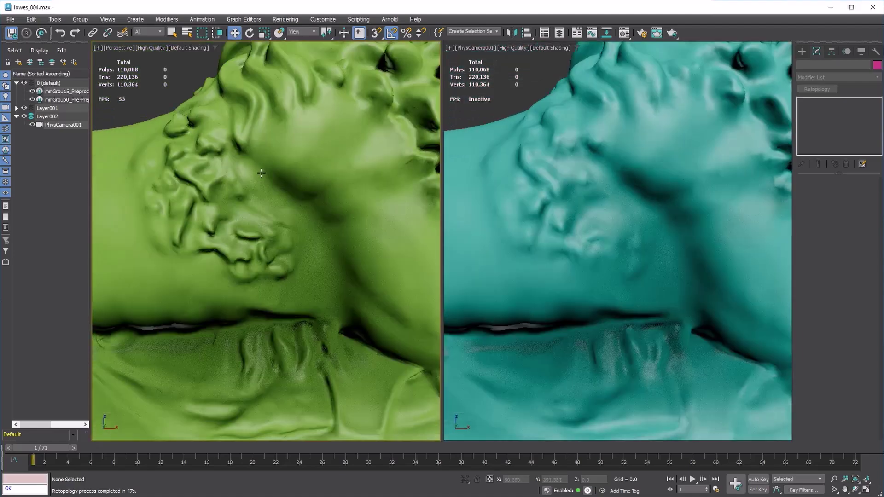
middle_drag(262, 173, 302, 199)
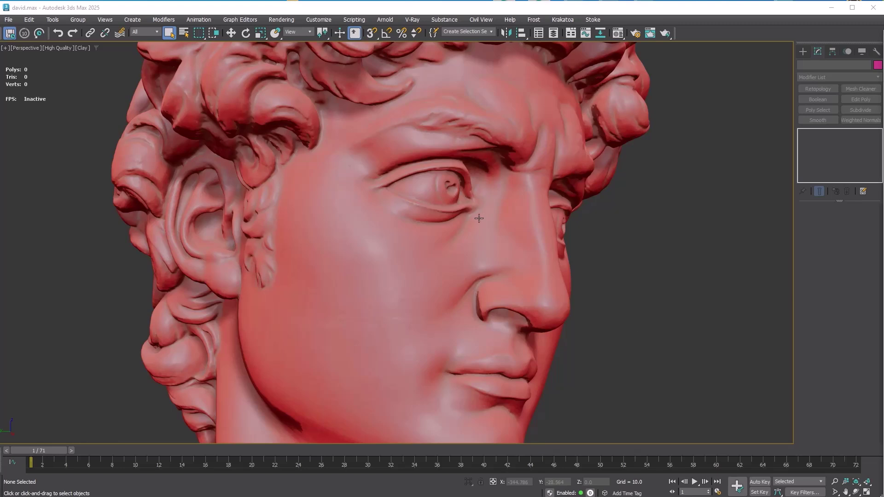
Step: Enable Display Hard Edges on the David head, deselect, and inspect the eye and face mesh
mouse_move(490, 224)
alt+middle_down()
mouse_move(451, 225)
mouse_move(498, 238)
alt+middle_up()
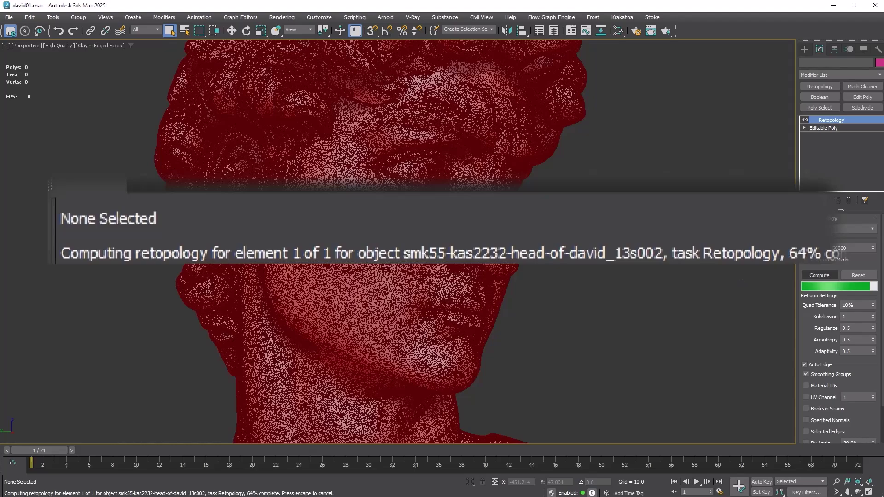
mouse_move(577, 266)
alt+middle_down()
mouse_move(477, 282)
mouse_move(468, 296)
mouse_move(598, 300)
mouse_move(468, 258)
mouse_move(573, 271)
mouse_move(600, 258)
alt+middle_up()
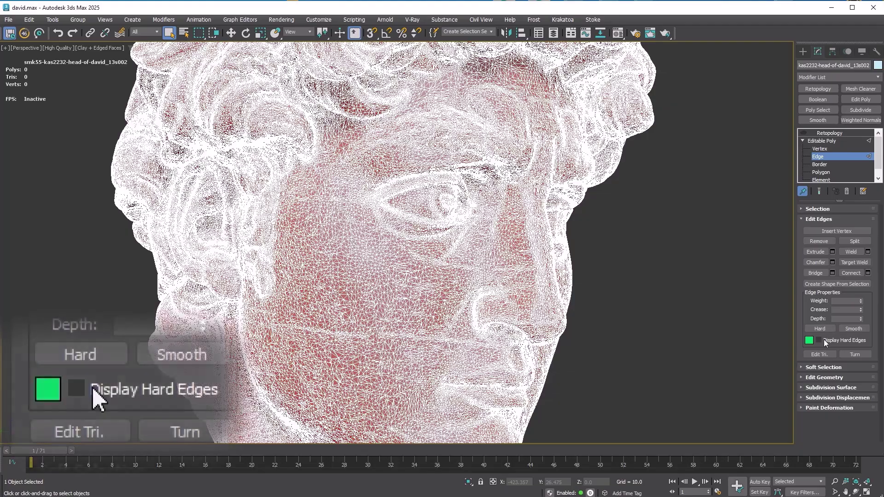
click(818, 340)
click(823, 140)
click(731, 171)
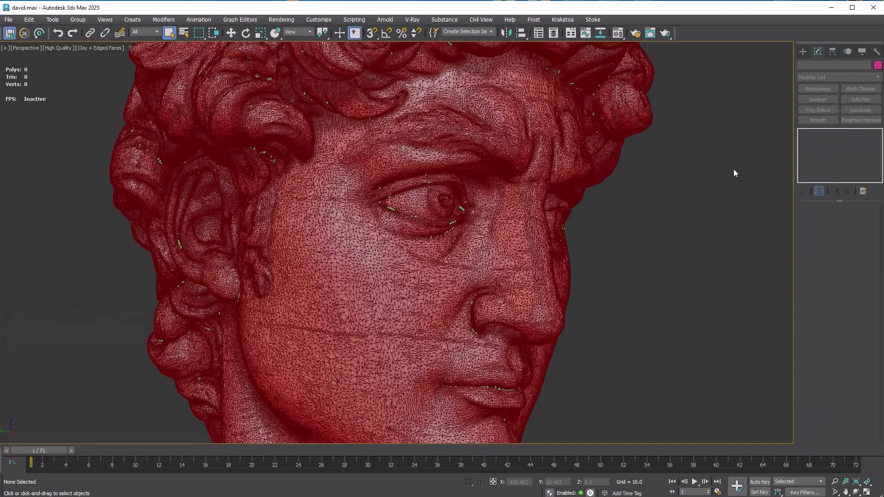
mouse_move(426, 217)
alt+middle_down()
mouse_move(401, 206)
mouse_move(422, 172)
mouse_move(444, 371)
alt+middle_up()
scroll(423, 172, up, 2)
scroll(423, 172, up, 5)
scroll(444, 371, down, 3)
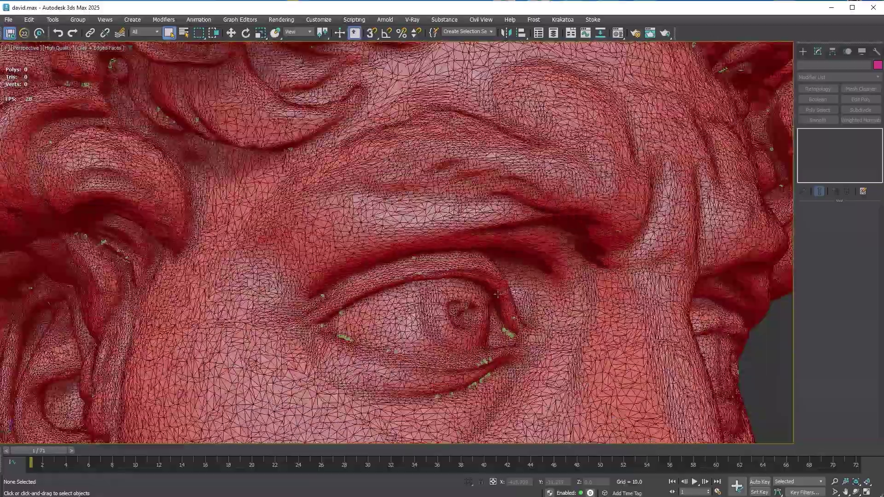
scroll(611, 388, up, 4)
mouse_move(611, 388)
alt+middle_down()
mouse_move(711, 356)
mouse_move(599, 292)
mouse_move(632, 272)
mouse_move(617, 219)
mouse_move(565, 231)
alt+middle_up()
scroll(632, 271, up, 4)
scroll(617, 218, up, 4)
scroll(617, 218, down, 3)
scroll(565, 231, up, 3)
scroll(565, 232, down, 3)
scroll(566, 231, down, 3)
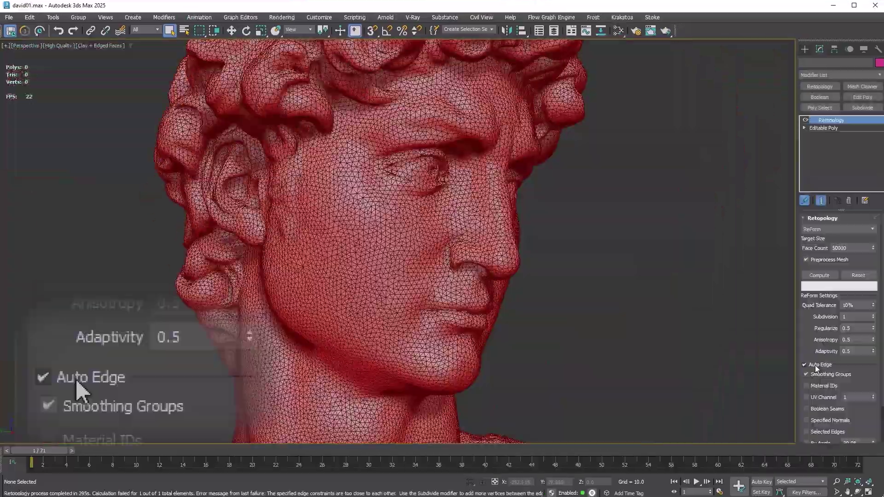
Step: Recompute the head's Retopology with Auto Edge off, check it, and hide edged faces
click(816, 366)
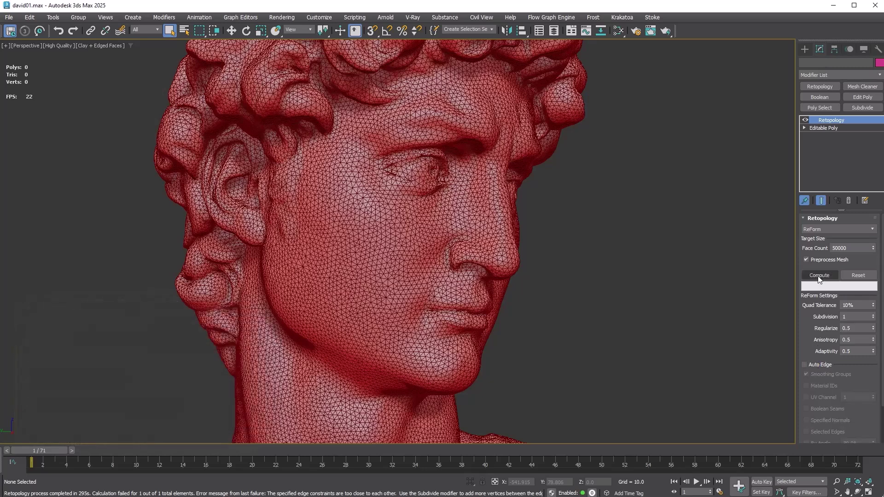
click(820, 276)
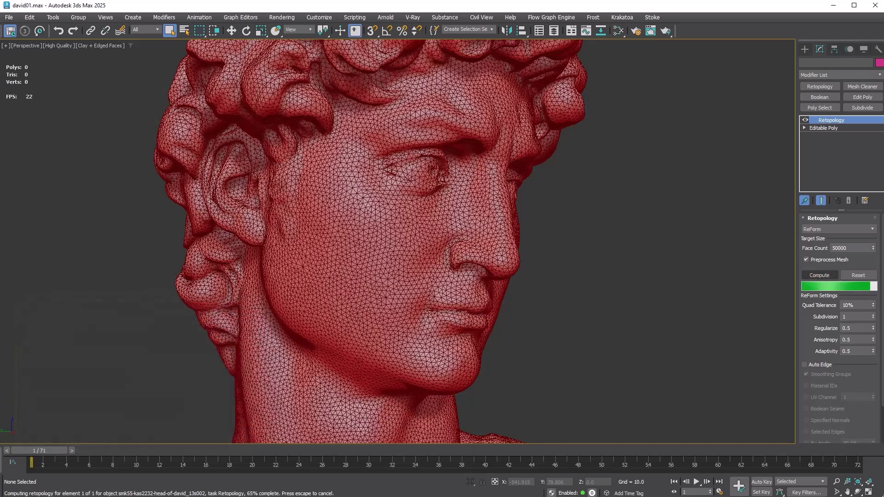
mouse_move(552, 253)
alt+middle_down()
mouse_move(436, 254)
mouse_move(524, 217)
mouse_move(577, 241)
mouse_move(594, 226)
alt+middle_up()
key(F4)
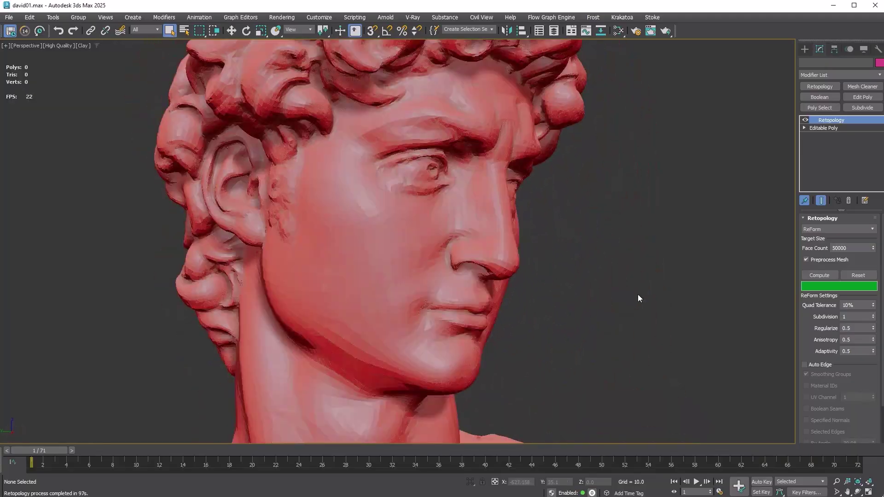
Step: Add a Smooth modifier with smoothing group 1, then recompute Retopology at 50,000 faces
click(825, 128)
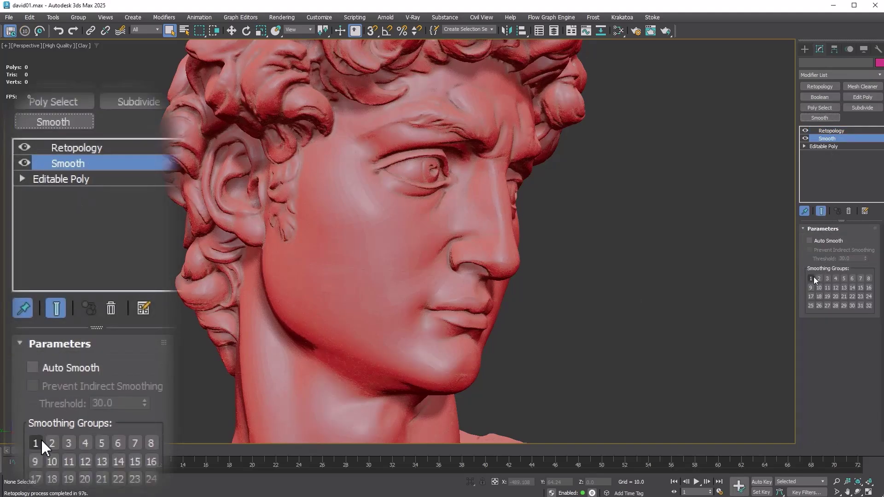
click(812, 278)
click(830, 130)
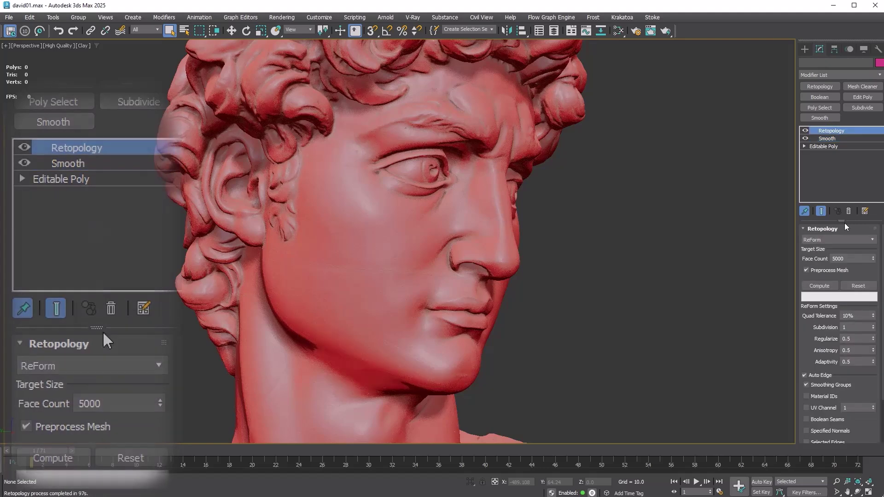
click(850, 261)
text(0)
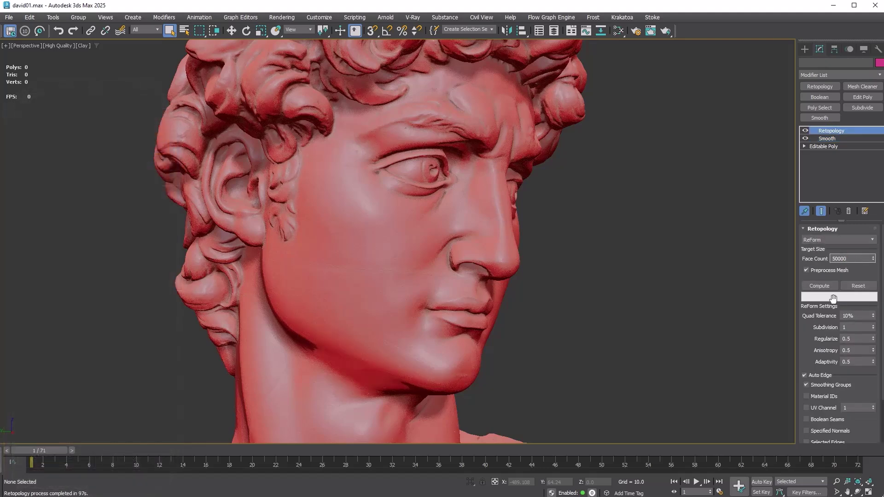
click(833, 288)
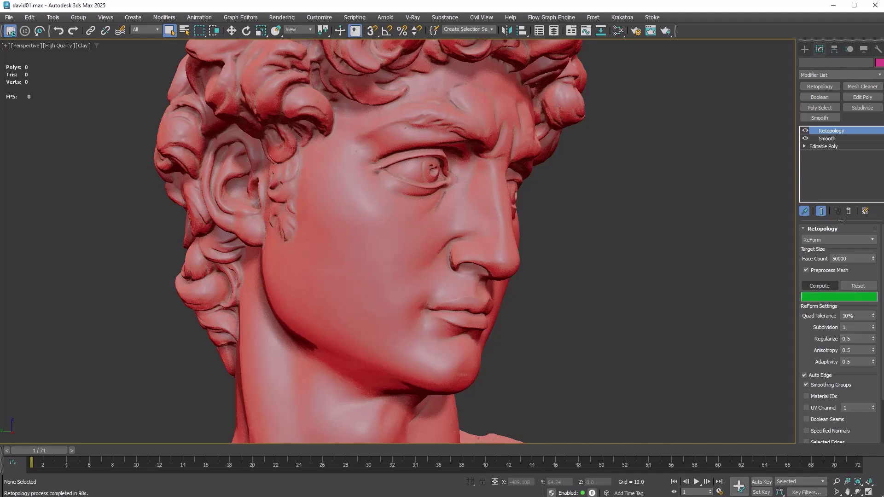
Step: Orbit the head and toggle the Retopology result with edged faces against the original
mouse_move(655, 249)
alt+middle_down()
mouse_move(583, 296)
mouse_move(529, 286)
mouse_move(518, 258)
mouse_move(642, 223)
mouse_move(673, 269)
mouse_move(625, 257)
mouse_move(640, 255)
alt+middle_up()
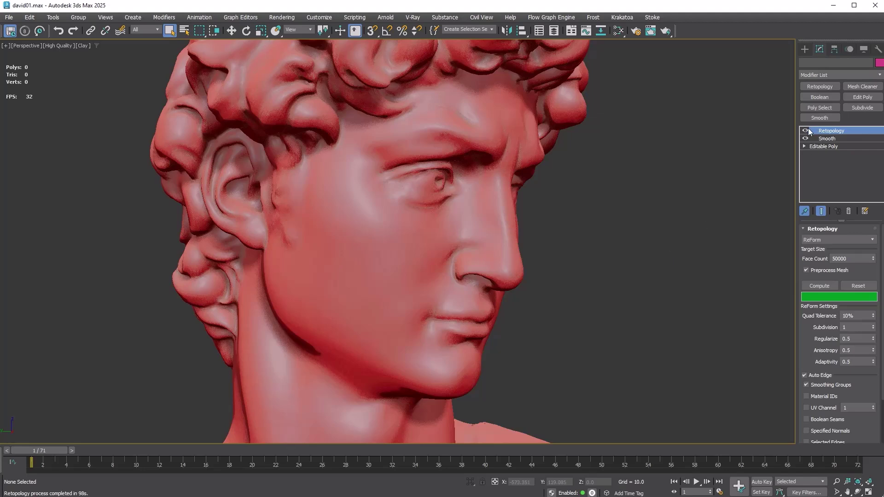
click(806, 131)
click(806, 131)
key(F4)
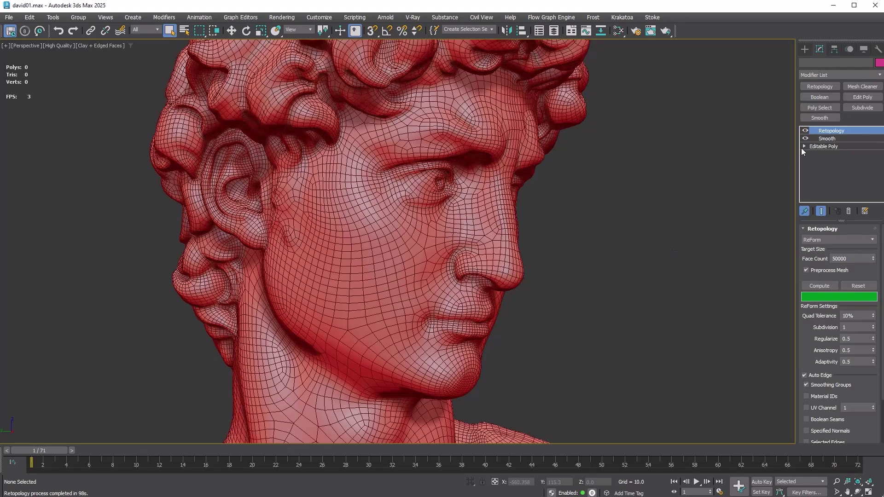
click(806, 131)
click(806, 131)
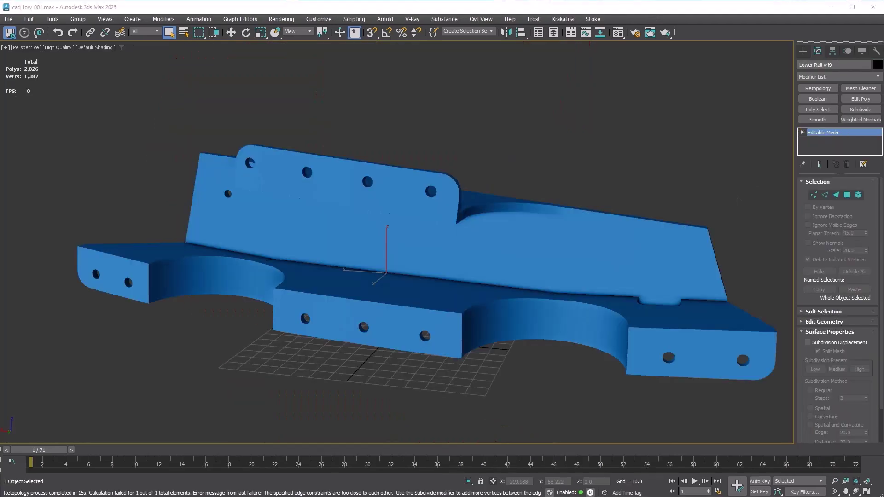
Step: Show edged faces, select the rail part, and compute a 5,000-face Retopology on it
alt+middle_drag(530, 290, 561, 378)
click(561, 378)
key(F4)
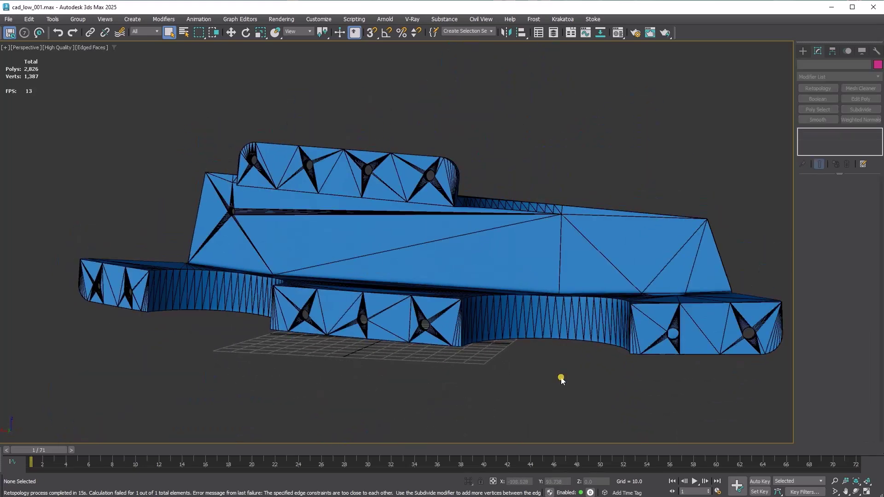
click(566, 308)
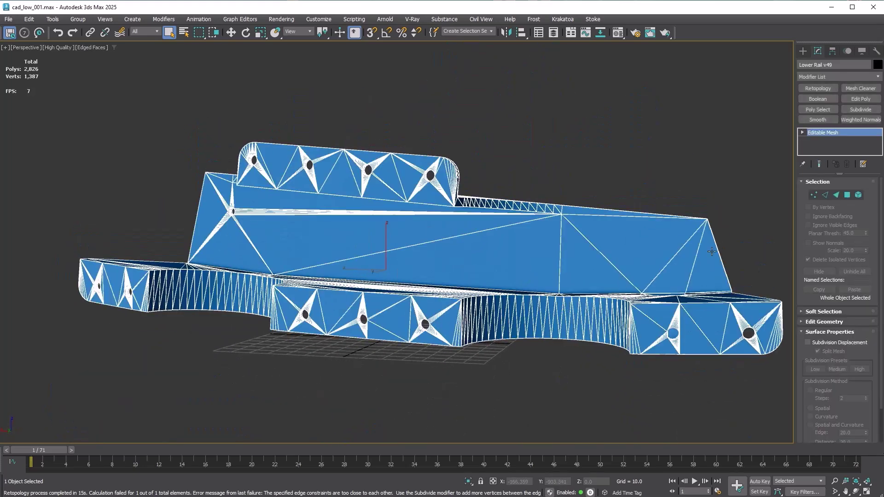
click(817, 88)
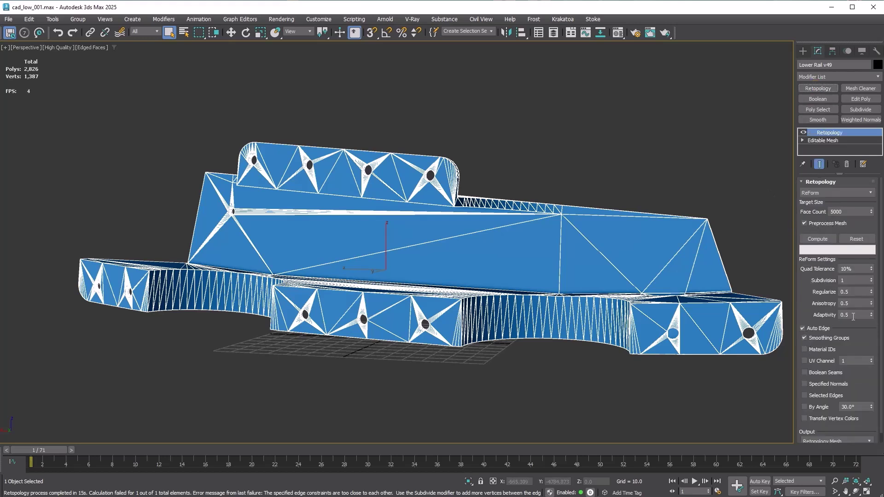
click(818, 239)
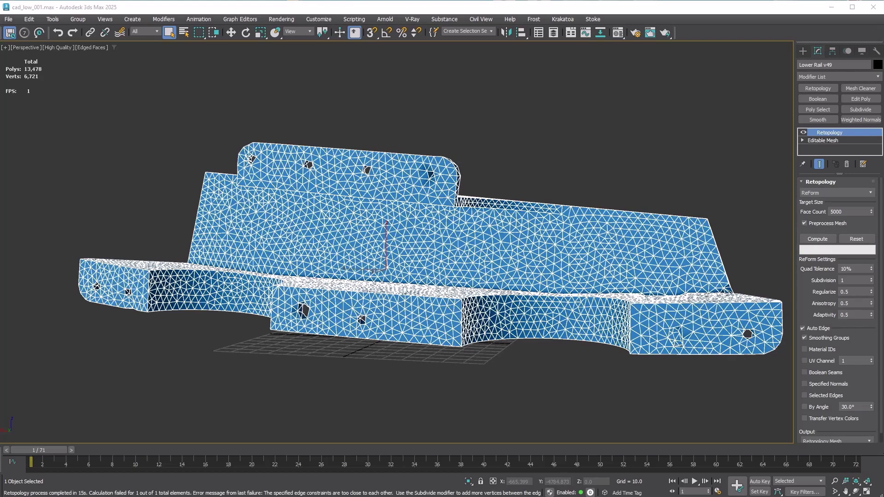
Step: Recompute the Lower Rail retopology at 15000 faces and inspect the quad loops around the bolt holes
mouse_move(618, 422)
alt+middle_down()
mouse_move(517, 362)
mouse_move(640, 296)
mouse_move(287, 241)
mouse_move(293, 267)
mouse_move(618, 158)
mouse_move(417, 92)
mouse_move(421, 254)
alt+middle_up()
scroll(517, 361, up, 5)
scroll(413, 271, down, 2)
scroll(413, 272, up, 3)
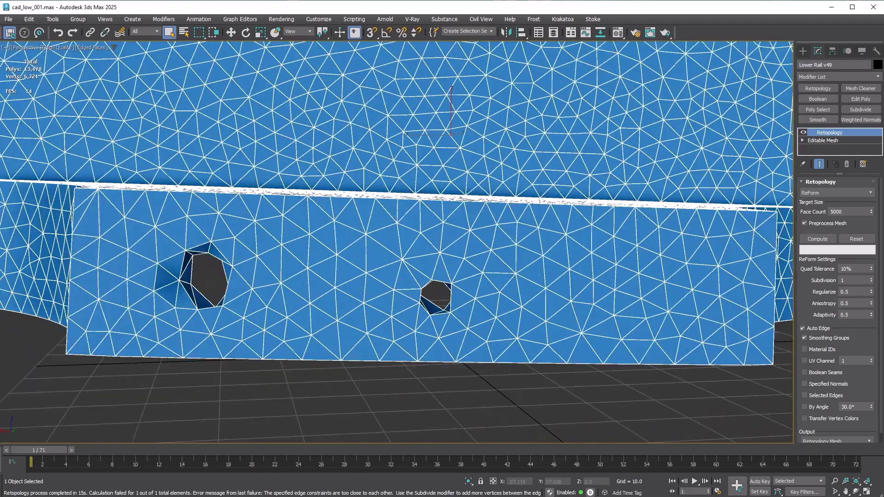
key(z)
text(10000)
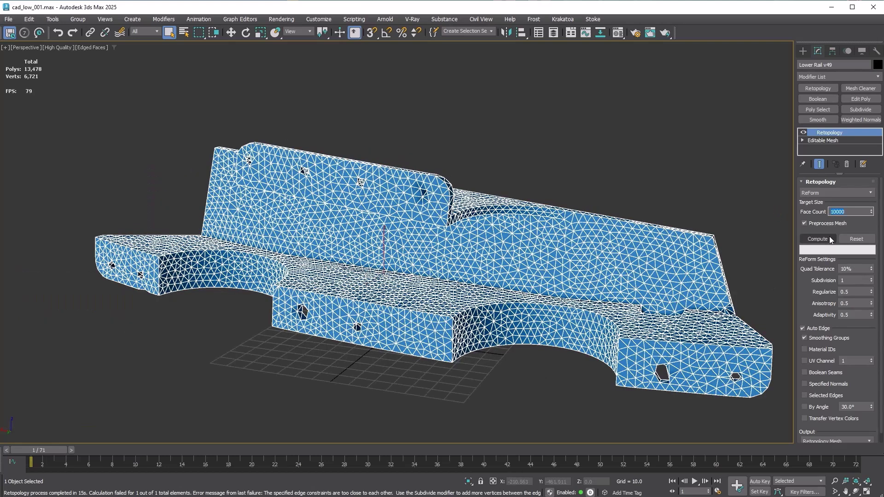
click(830, 237)
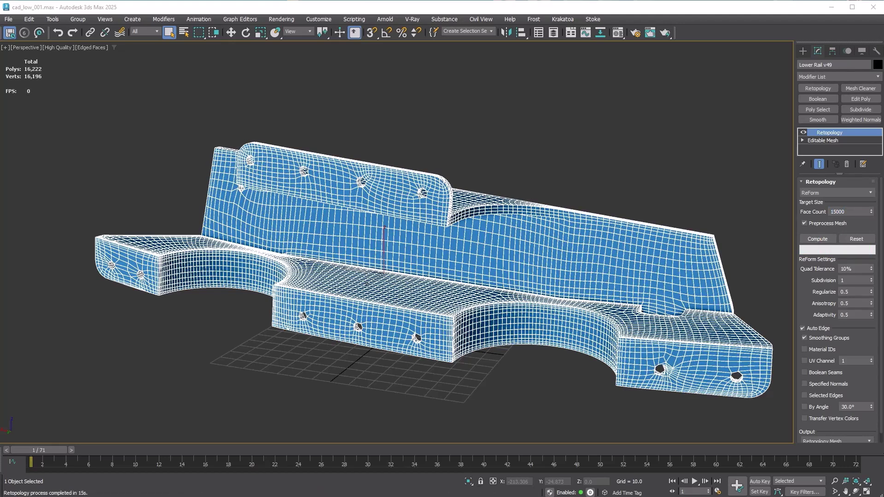
scroll(456, 229, up, 5)
scroll(456, 229, up, 5)
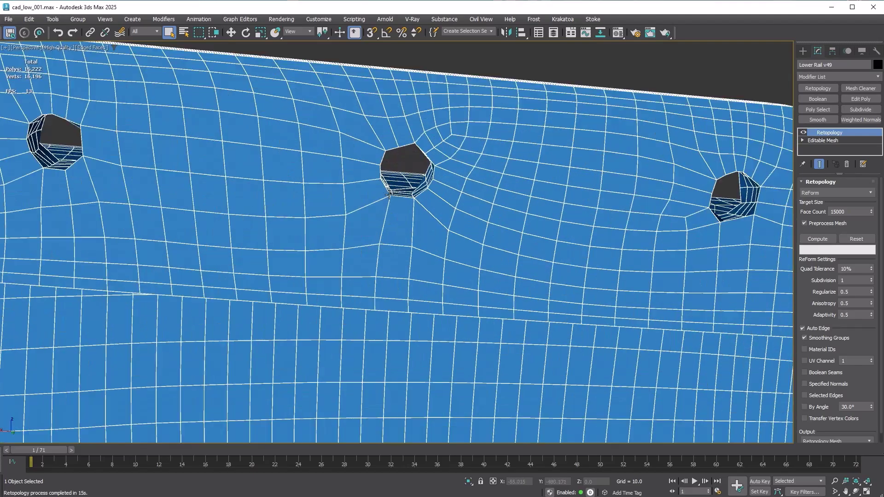
scroll(482, 187, down, 2)
scroll(482, 186, up, 2)
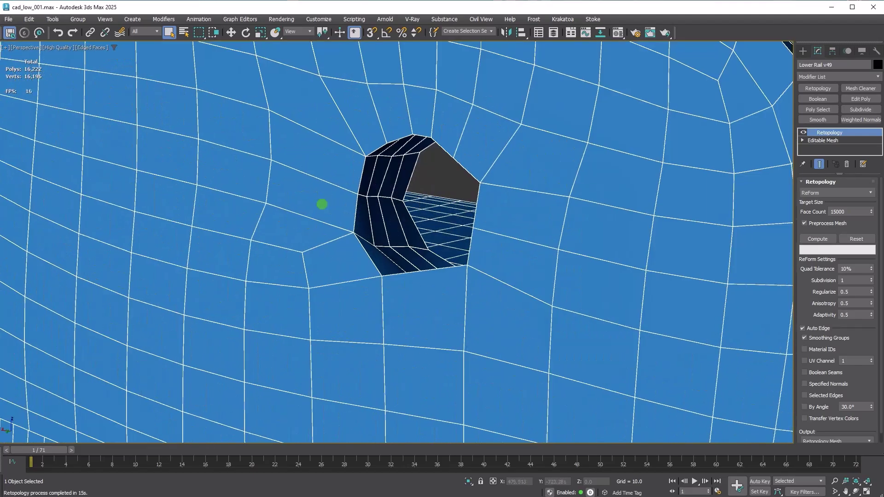
alt+middle_drag(482, 187, 48, 102)
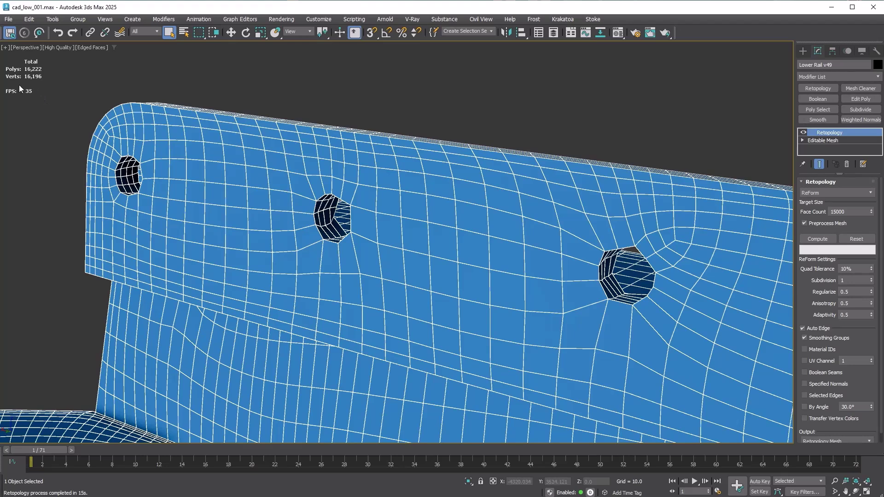
click(40, 93)
click(526, 316)
key(z)
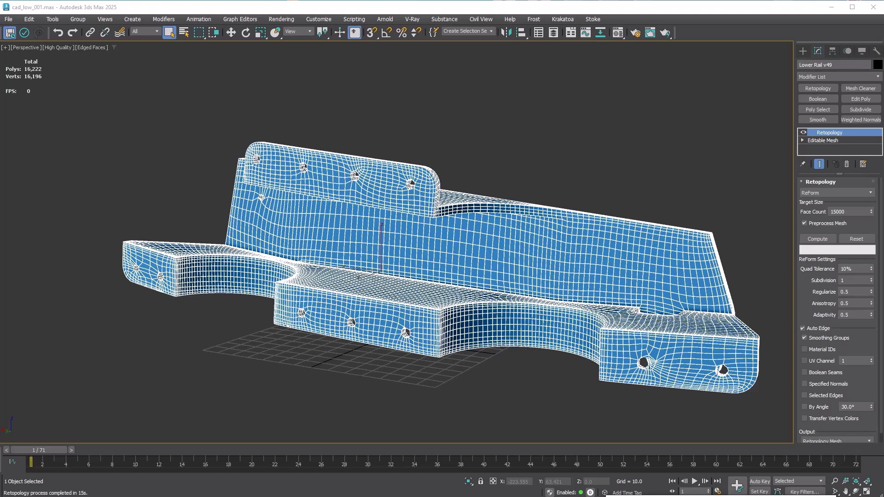
Step: Turn off Preprocess Mesh and recompute the rail's retopology at 5000 faces
click(806, 223)
drag(848, 212, 806, 212)
text(5)
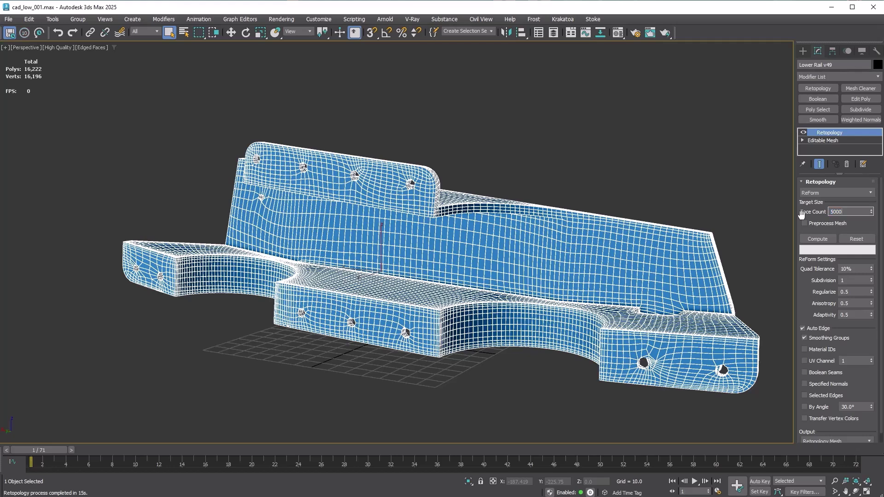
click(818, 239)
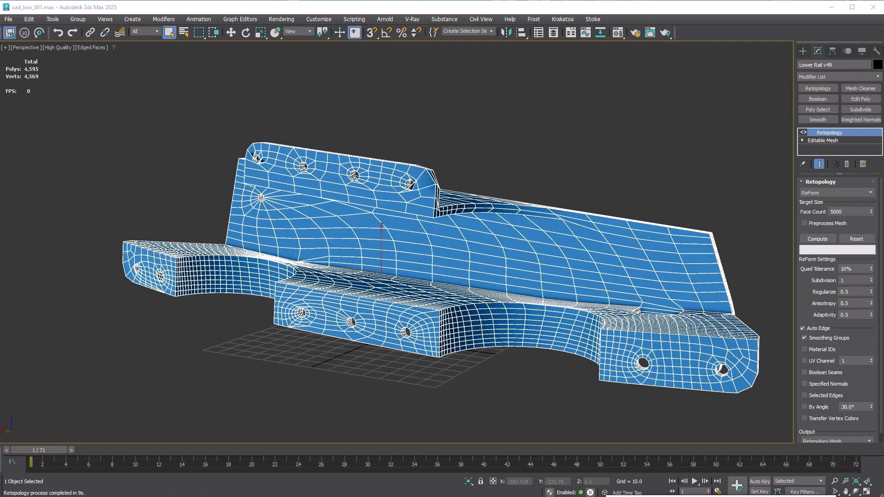
mouse_move(445, 241)
alt+middle_down()
mouse_move(476, 242)
mouse_move(415, 256)
mouse_move(458, 263)
alt+middle_up()
scroll(389, 267, up, 3)
scroll(389, 268, up, 3)
scroll(389, 268, up, 2)
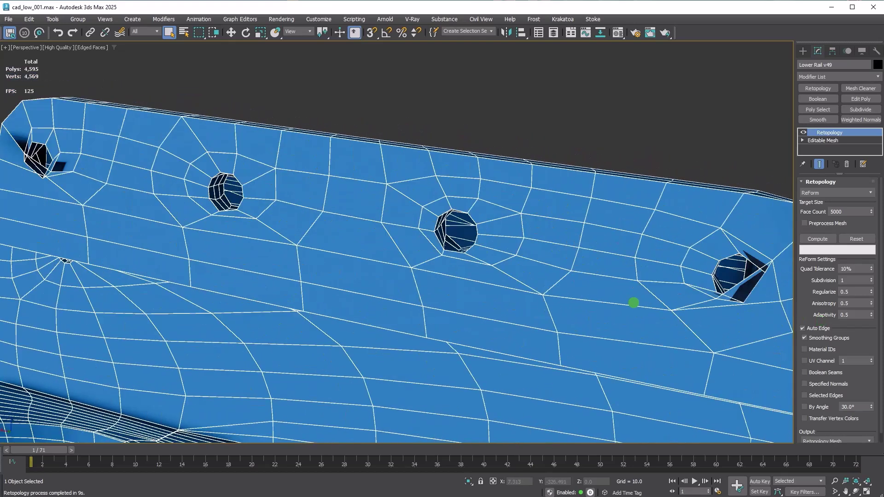
Step: Hide the Retopology result and add Edit Poly to show the rail's hard edges in green
click(803, 132)
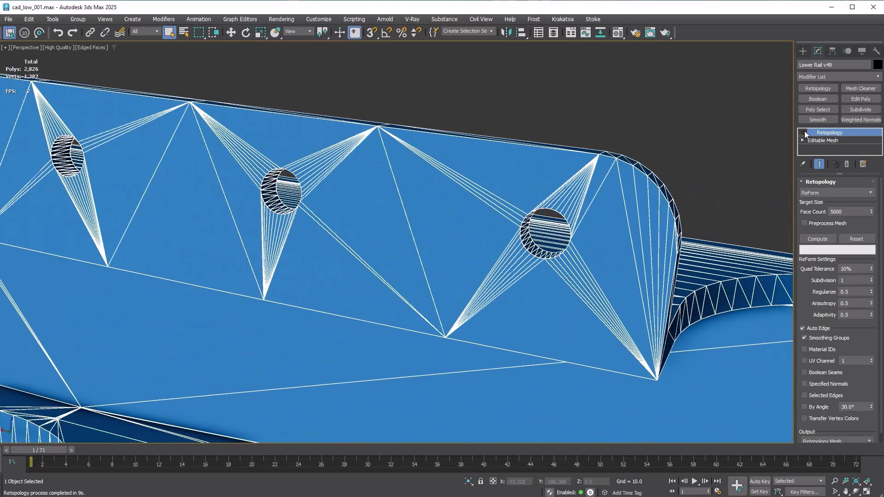
click(860, 98)
click(826, 253)
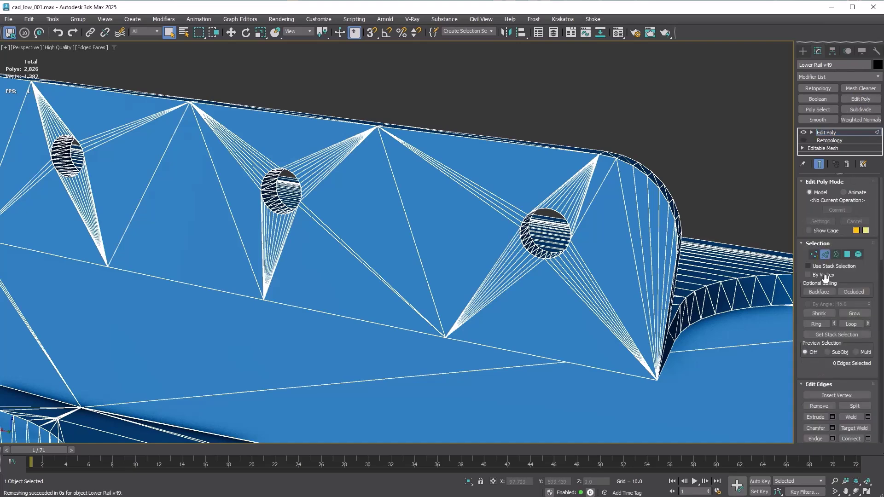
scroll(824, 270, down, 3)
click(818, 376)
key(F4)
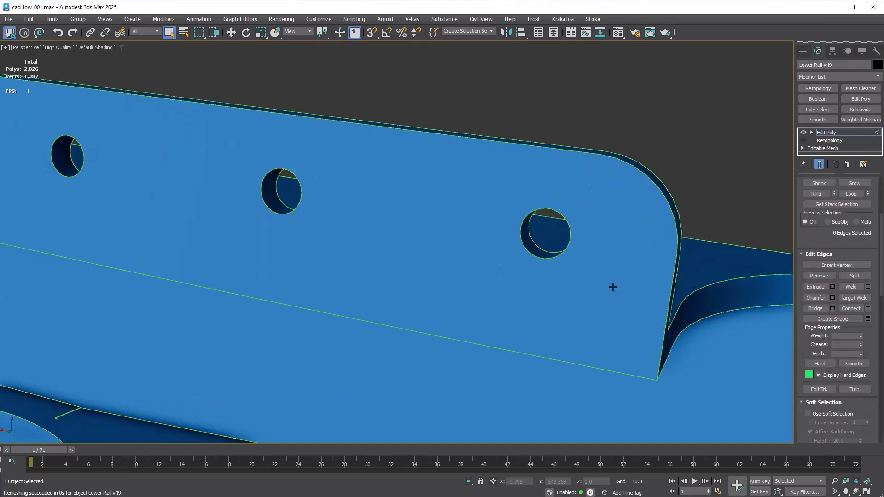
scroll(613, 286, down, 5)
mouse_move(585, 306)
alt+middle_down()
mouse_move(502, 312)
mouse_move(592, 244)
mouse_move(604, 312)
mouse_move(604, 301)
alt+middle_up()
Step: Add a Smooth modifier below Retopology with Auto Smooth at an 11.1 threshold
click(819, 119)
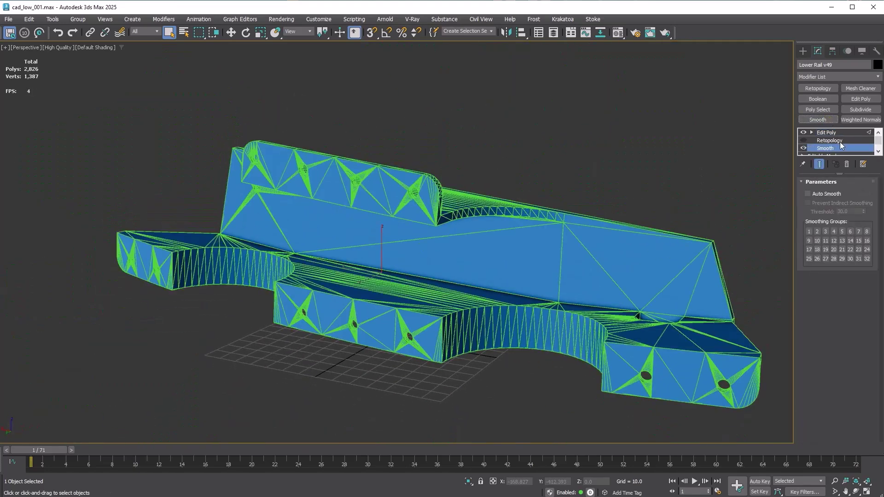
drag(829, 133, 831, 153)
click(828, 148)
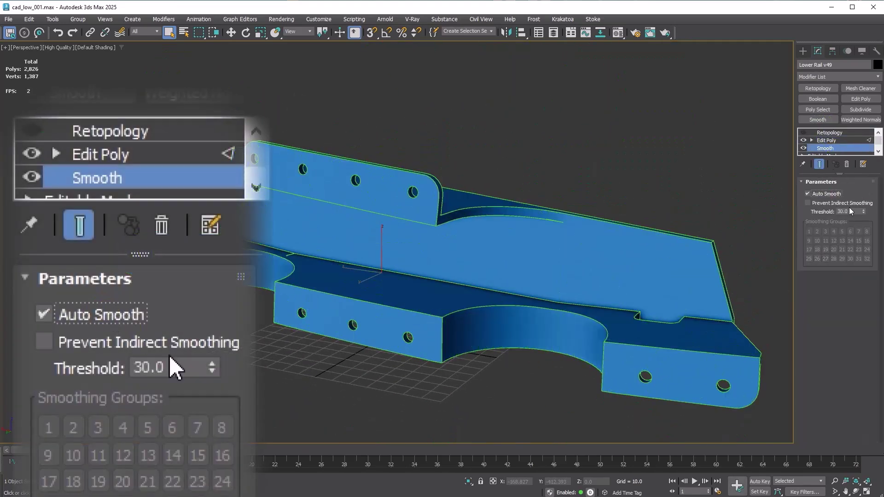
double_click(851, 210)
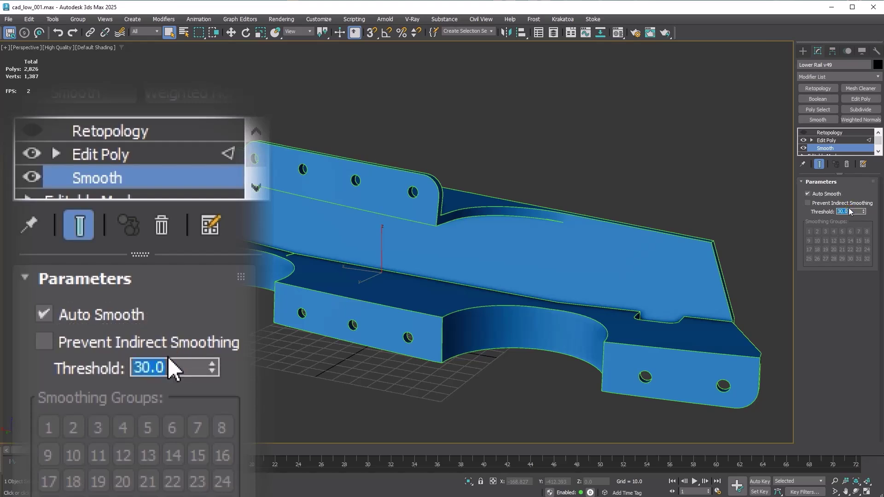
text(11.1)
key(Return)
scroll(357, 330, up, 5)
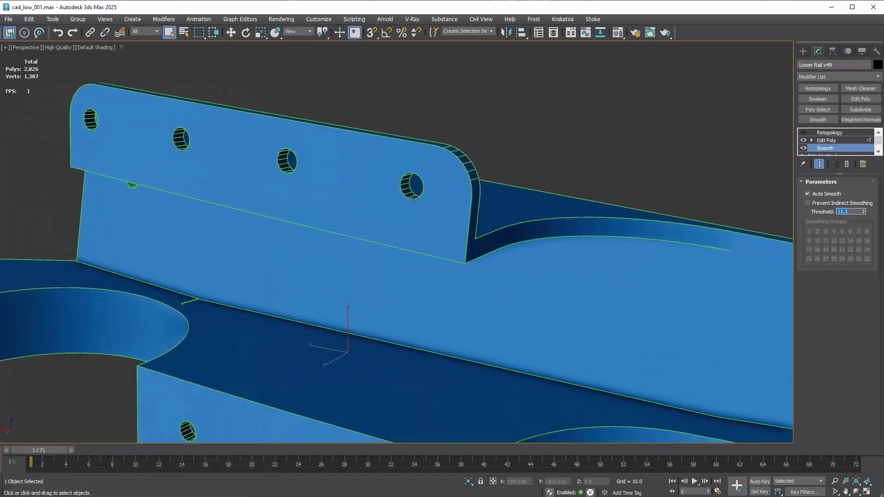
scroll(357, 331, up, 2)
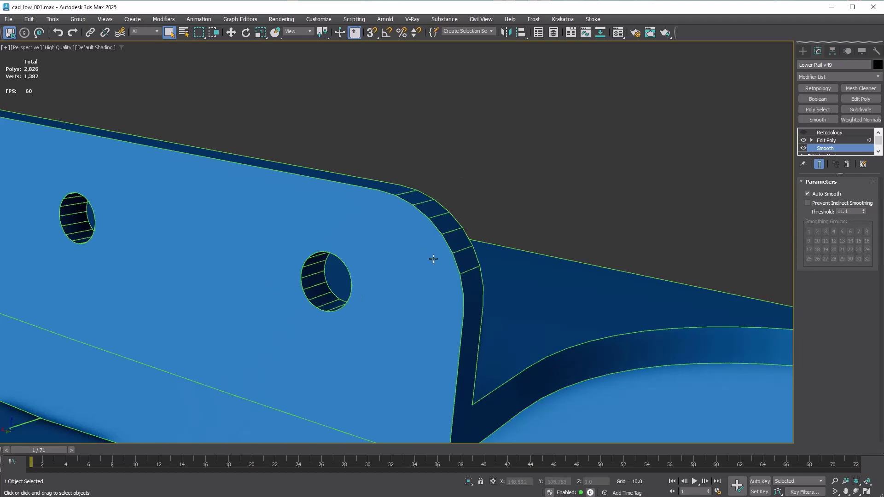
scroll(413, 270, down, 4)
scroll(689, 297, down, 4)
click(820, 89)
Step: Add and compute a second Retopology on top, orbiting to inspect the bolt holes
click(819, 88)
click(823, 239)
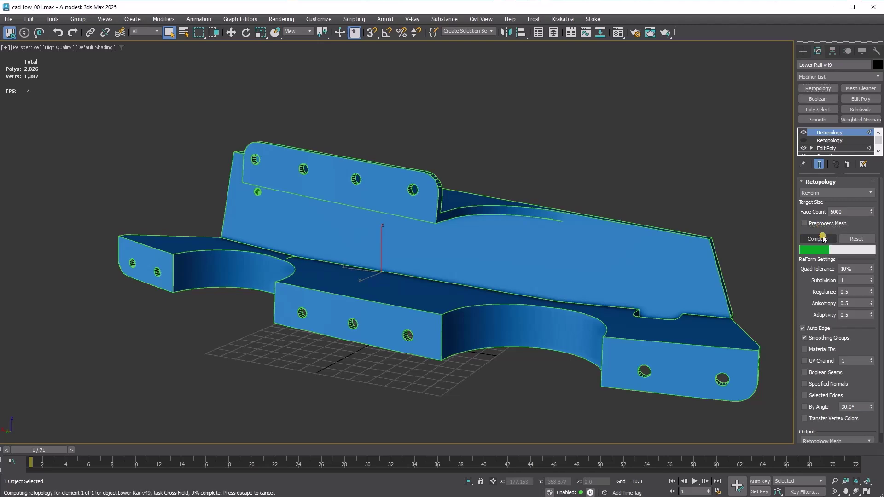
scroll(556, 331, up, 5)
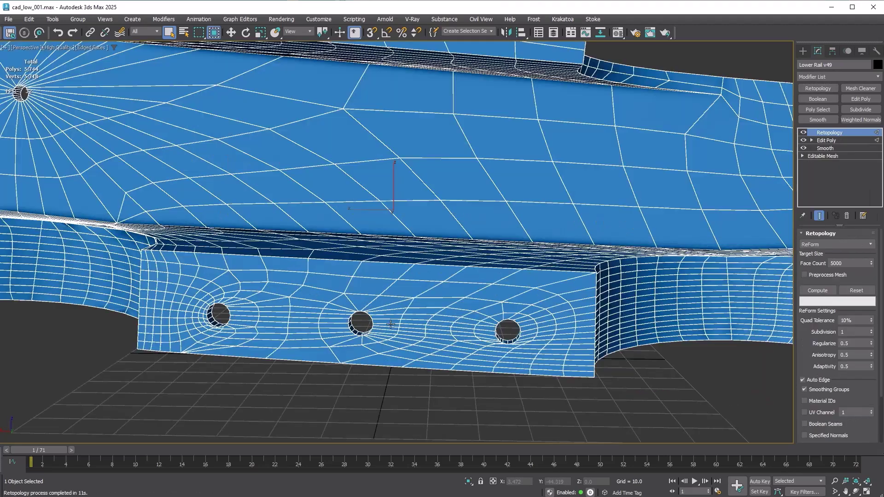
scroll(556, 331, up, 3)
scroll(557, 331, up, 2)
scroll(537, 322, down, 4)
alt+middle_drag(537, 322, 332, 326)
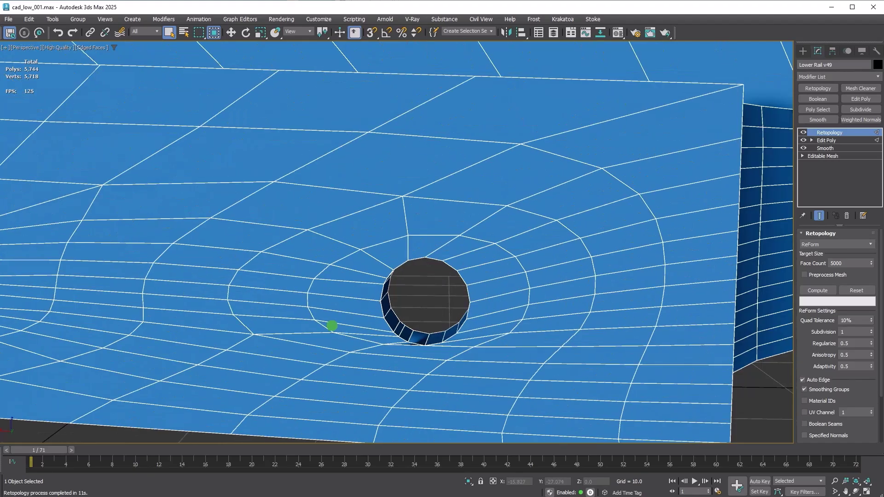
scroll(654, 344, up, 3)
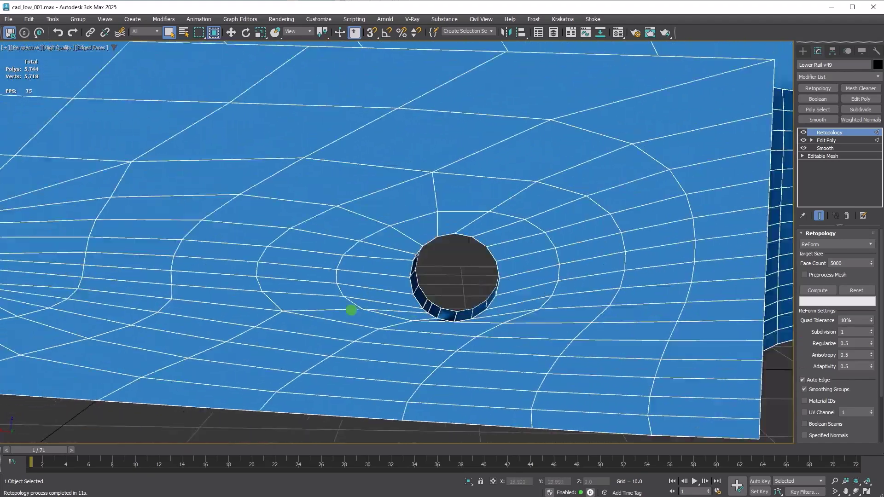
alt+middle_drag(587, 331, 436, 355)
scroll(586, 219, down, 4)
alt+middle_drag(586, 220, 559, 310)
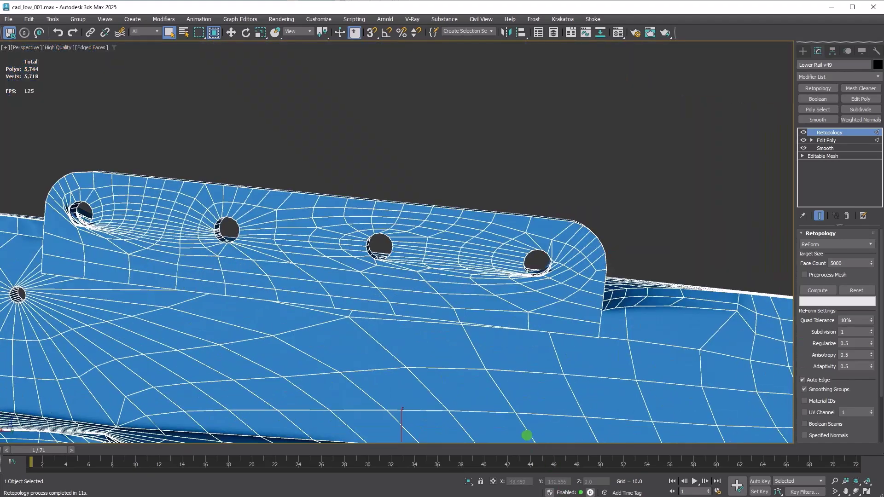
scroll(560, 310, up, 3)
middle_drag(557, 278, 551, 324)
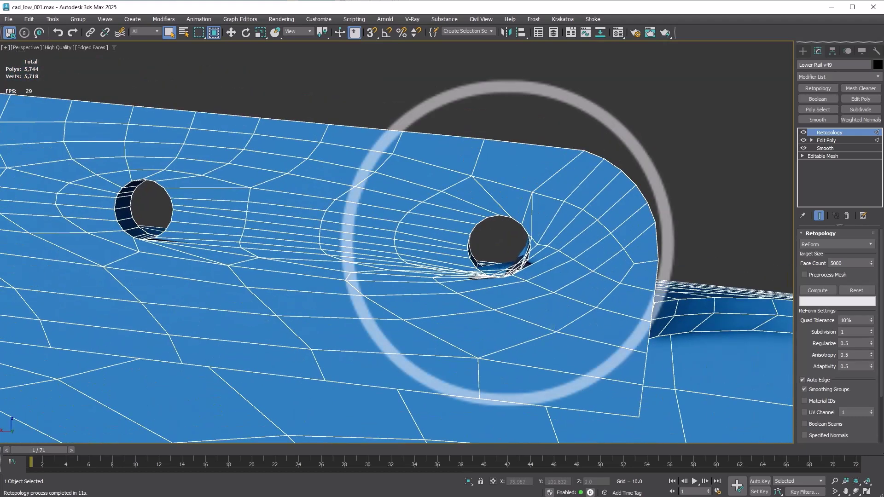
Step: Toggle the new Retopology's visibility to compare its quads with the original triangles
click(804, 132)
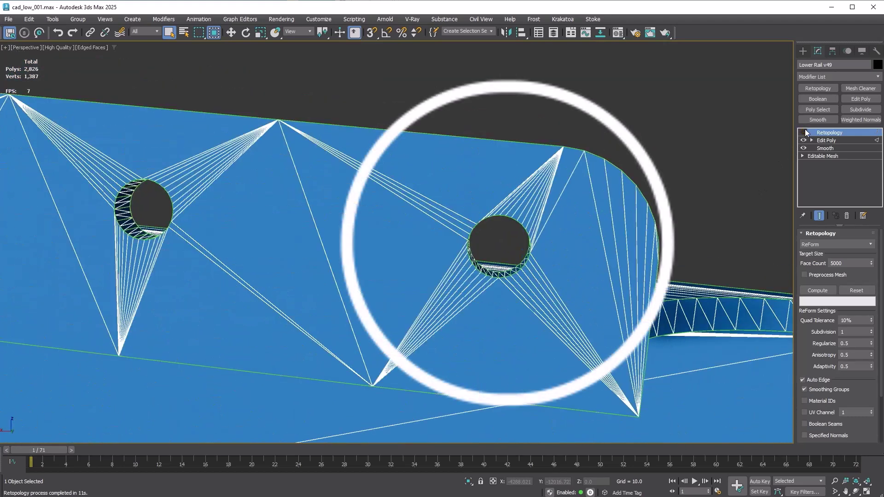
click(805, 132)
click(804, 132)
click(803, 133)
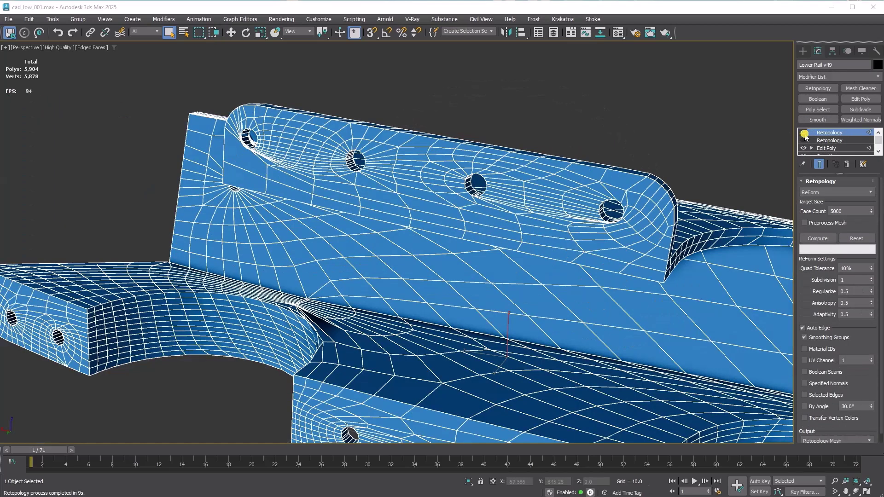
Step: Hide Retopology and add an adaptive Subdivide modifier with a 10.0 edge length
click(804, 133)
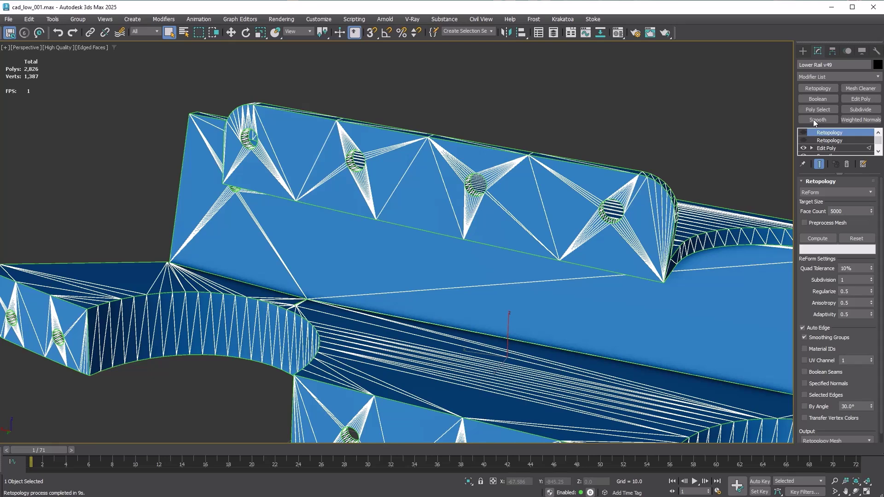
click(855, 108)
click(846, 199)
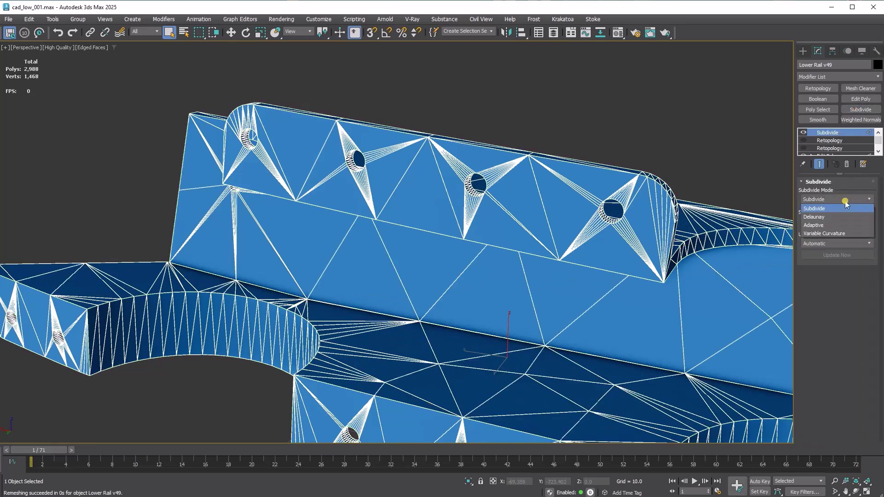
click(814, 225)
click(843, 222)
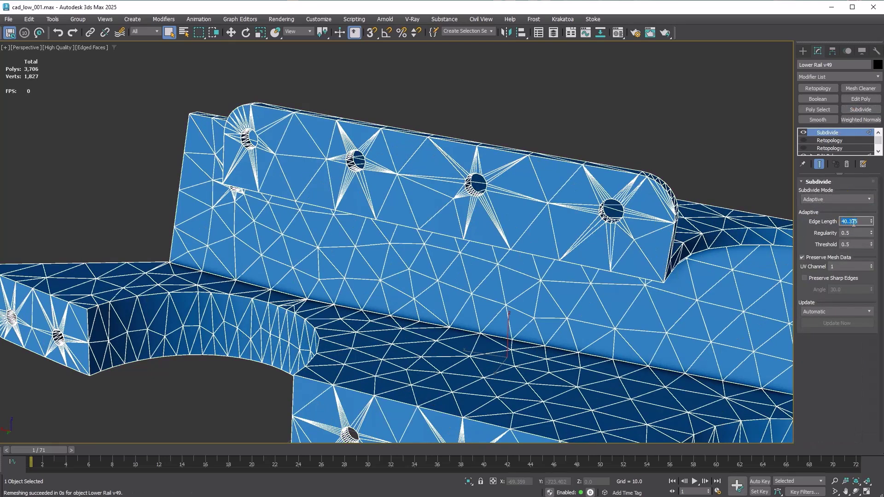
text(10)
key(Return)
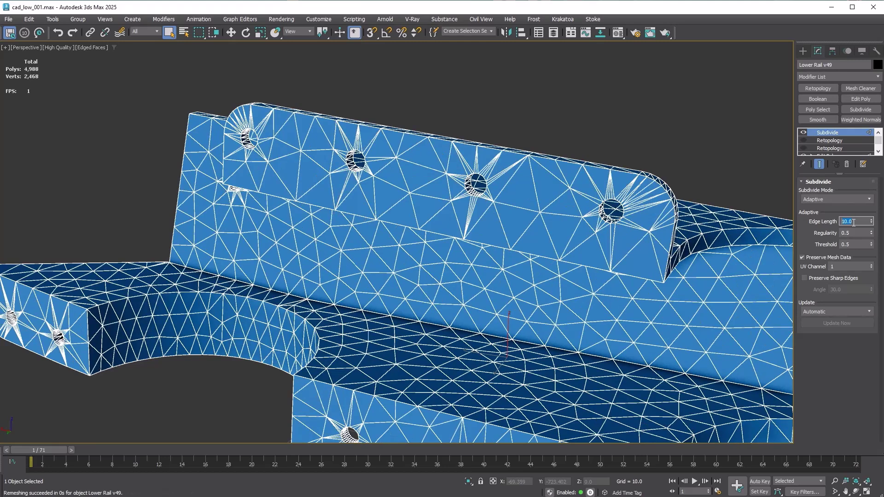
click(819, 88)
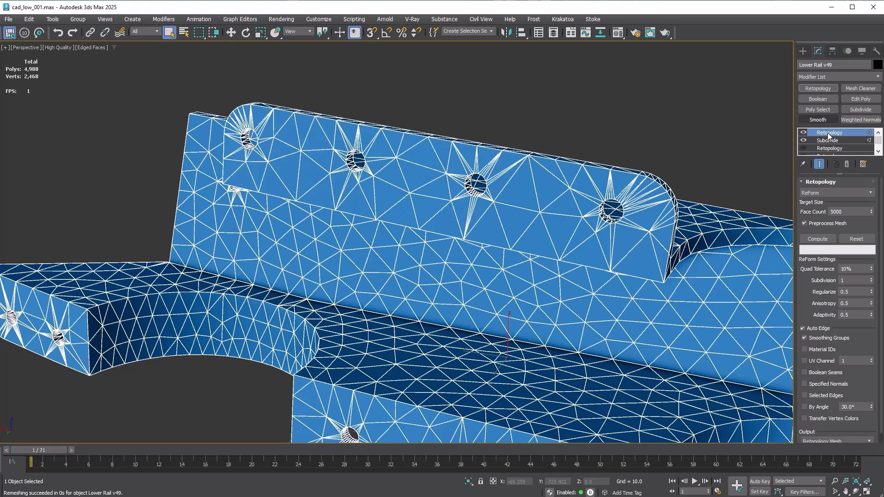
click(823, 224)
click(822, 239)
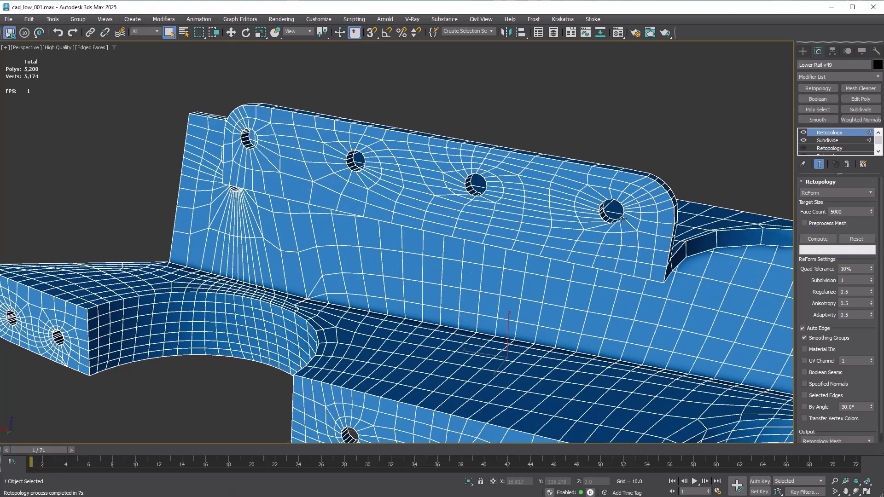
scroll(499, 177, up, 5)
scroll(499, 177, up, 3)
scroll(499, 178, down, 5)
mouse_move(499, 178)
alt+middle_down()
mouse_move(701, 258)
mouse_move(474, 251)
alt+middle_up()
scroll(211, 126, up, 3)
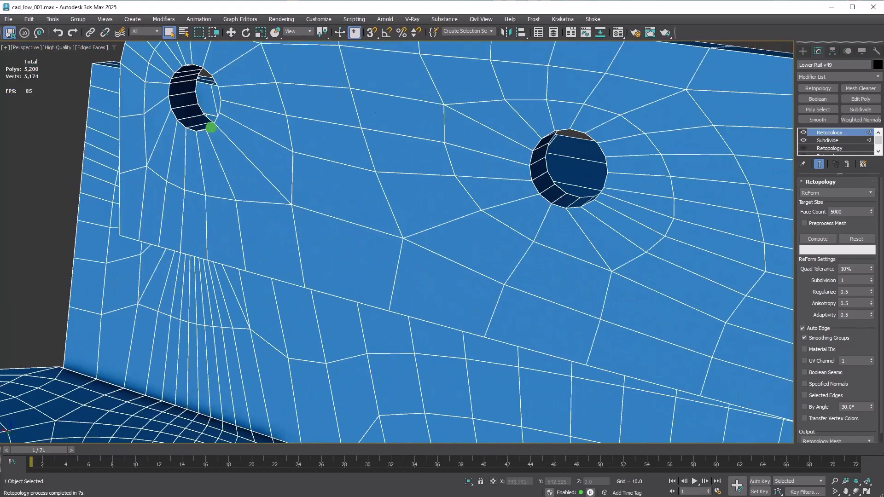
scroll(357, 270, down, 6)
scroll(369, 239, up, 5)
scroll(370, 238, up, 2)
scroll(371, 219, down, 3)
scroll(495, 169, down, 2)
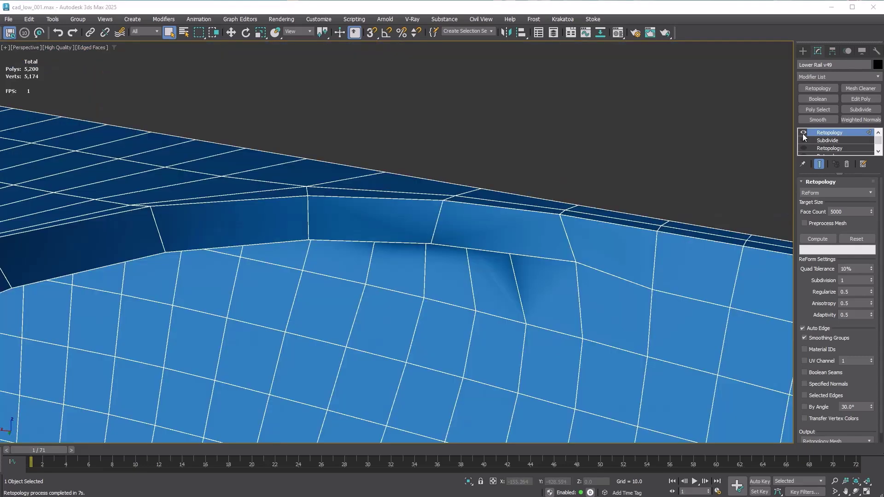
click(803, 134)
click(803, 134)
scroll(656, 243, down, 4)
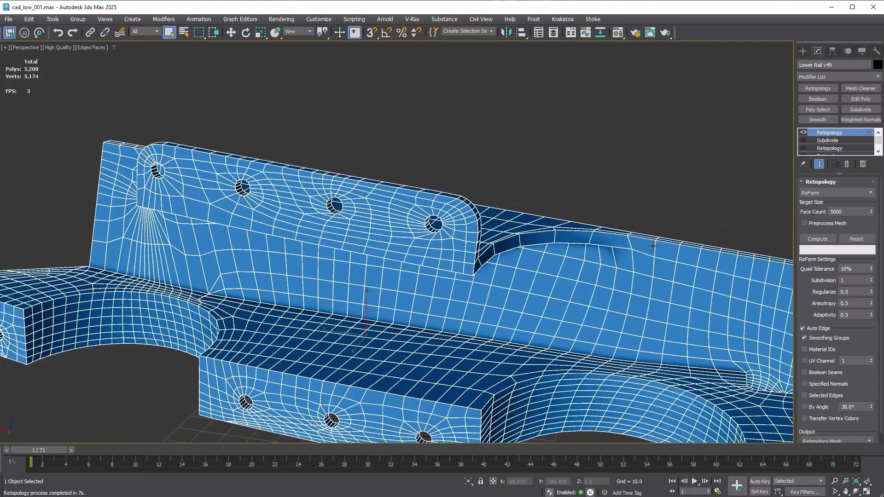
alt+middle_drag(644, 277, 598, 204)
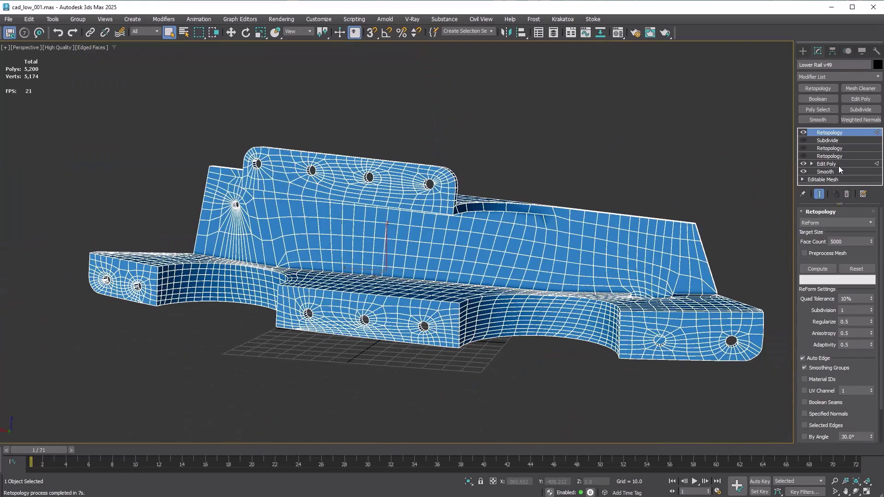
Step: In Edit Poly, mark two long edges along the rail's step as hard
click(838, 164)
click(804, 133)
scroll(573, 270, up, 5)
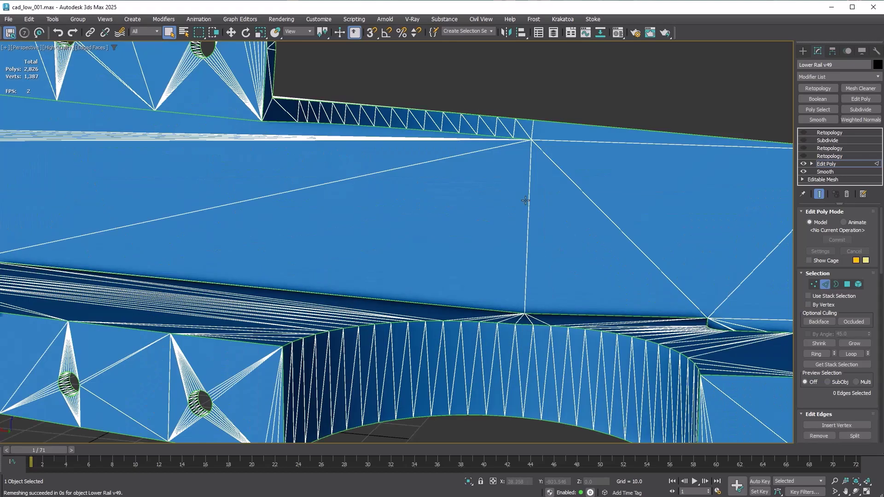
scroll(683, 241, up, 2)
scroll(682, 242, down, 2)
click(639, 202)
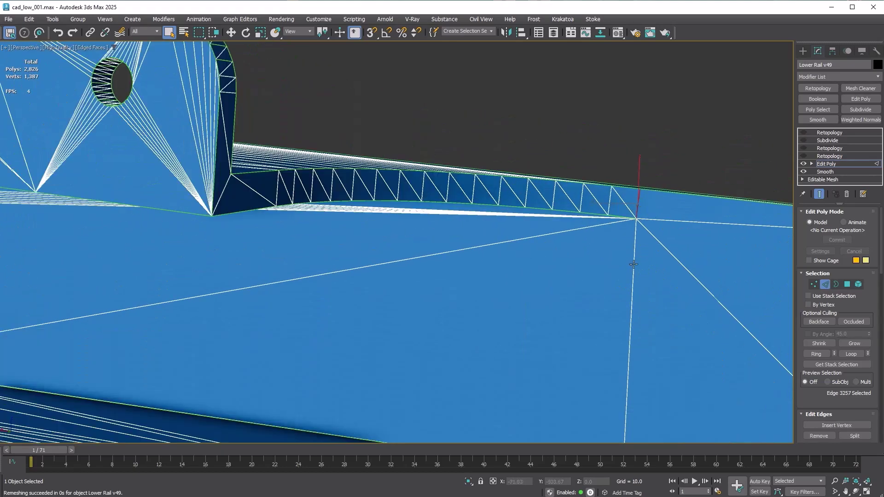
scroll(635, 265, down, 3)
ctrl+click(642, 395)
mouse_move(644, 395)
alt+middle_down()
mouse_move(530, 276)
mouse_move(568, 274)
alt+middle_up()
scroll(344, 368, up, 3)
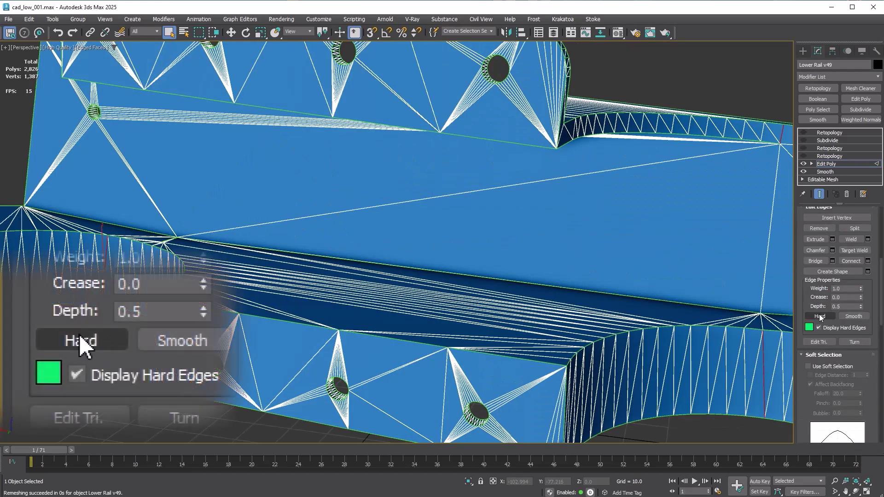
click(820, 316)
click(732, 431)
mouse_move(761, 160)
alt+middle_down()
mouse_move(719, 187)
mouse_move(587, 178)
alt+middle_up()
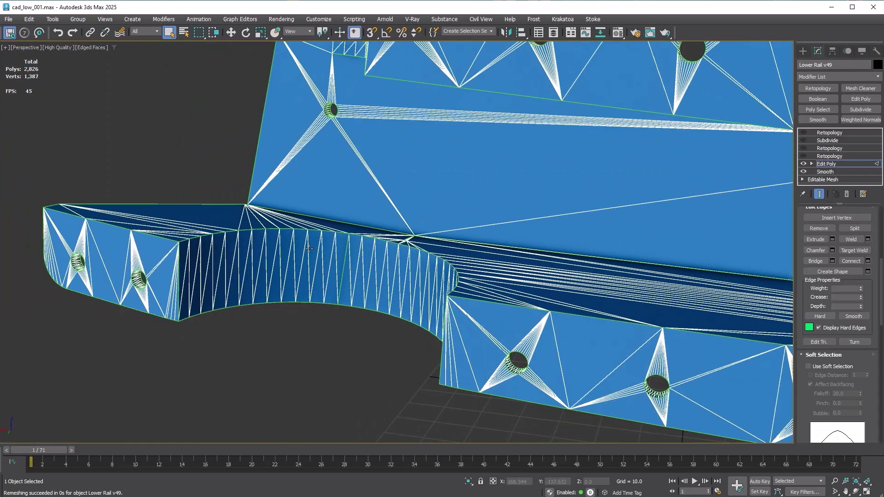
Step: Recompute the top Retopology into a 5,668-poly quad mesh and inspect its edges
key(F4)
scroll(326, 259, down, 5)
mouse_move(326, 260)
alt+middle_down()
mouse_move(567, 302)
mouse_move(589, 289)
alt+middle_up()
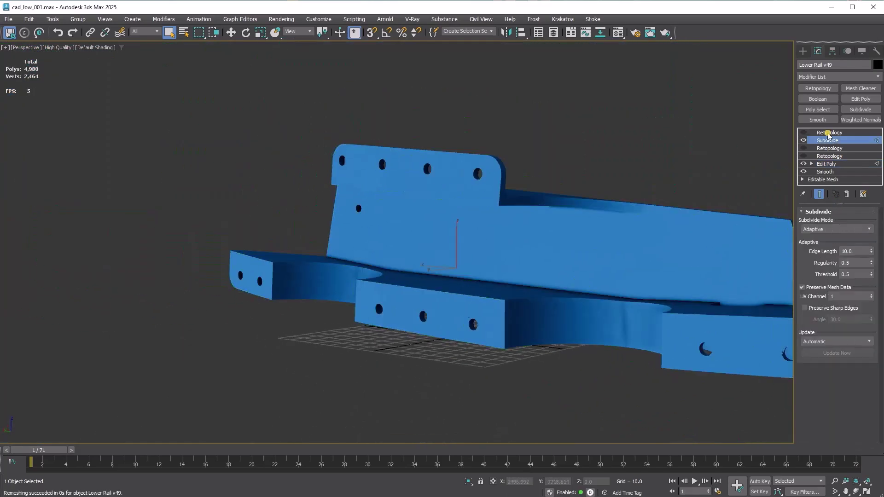
click(828, 133)
click(819, 269)
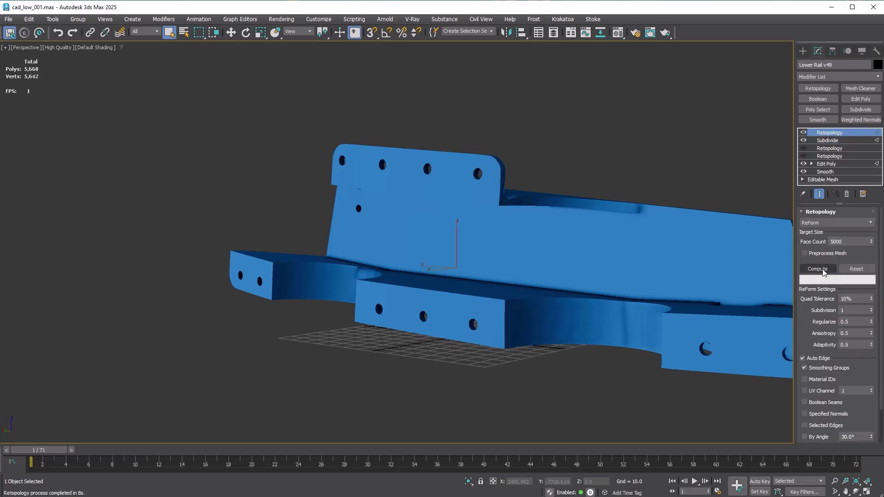
click(632, 151)
key(F4)
scroll(643, 200, up, 5)
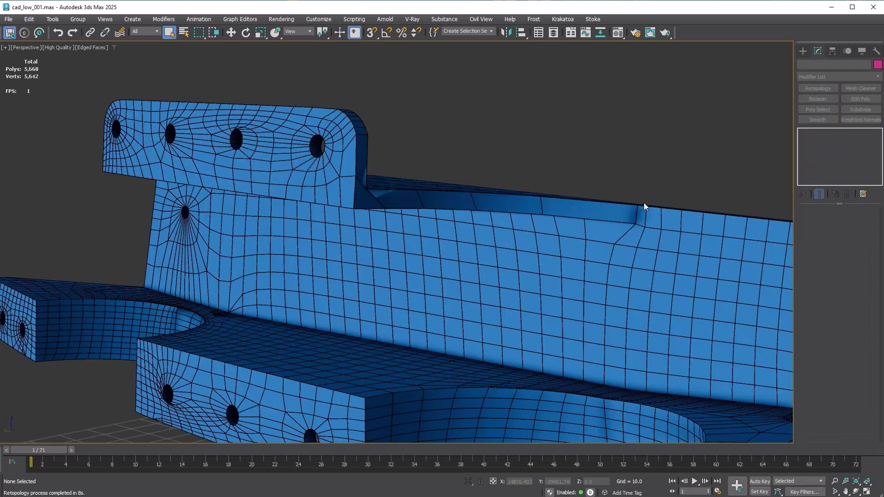
mouse_move(643, 206)
alt+middle_down()
mouse_move(649, 262)
mouse_move(682, 258)
mouse_move(697, 241)
mouse_move(690, 229)
mouse_move(638, 231)
mouse_move(637, 252)
alt+middle_up()
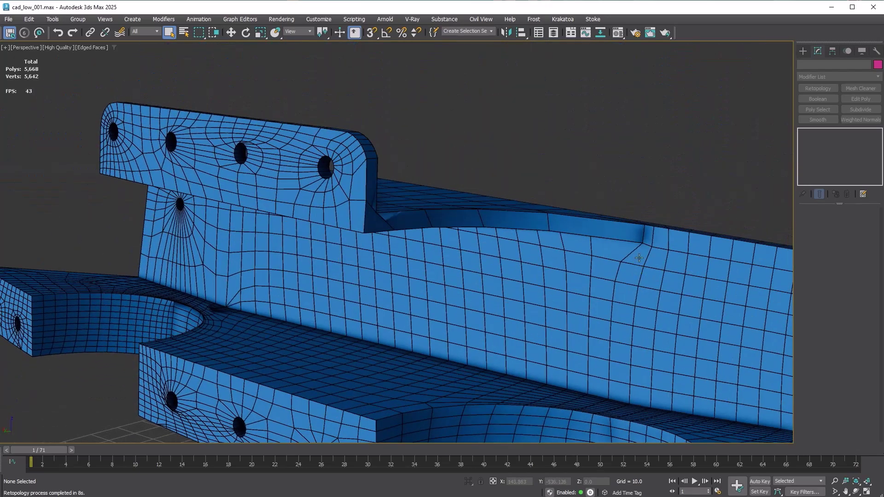
key(F4)
Step: Add an auto-smoothing Smooth modifier on top and toggle Retopology to compare
click(824, 119)
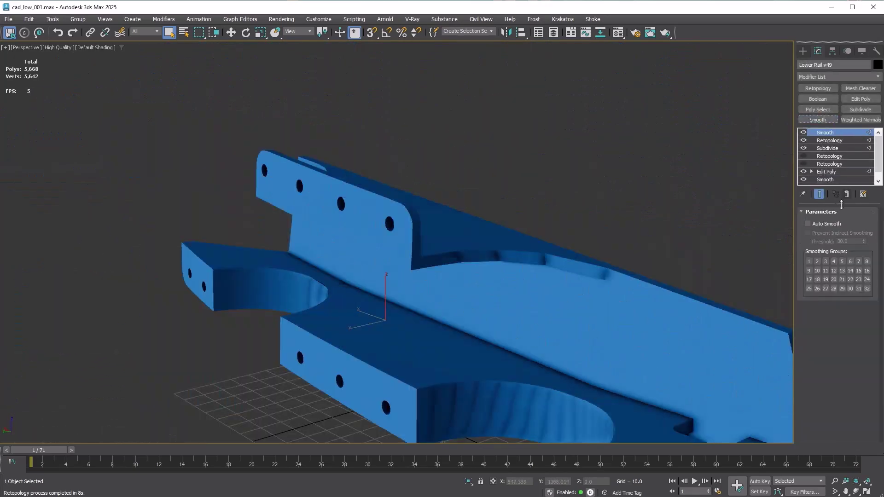
click(829, 225)
mouse_move(623, 278)
alt+middle_down()
mouse_move(647, 257)
mouse_move(687, 274)
mouse_move(686, 294)
mouse_move(716, 276)
mouse_move(640, 268)
alt+middle_up()
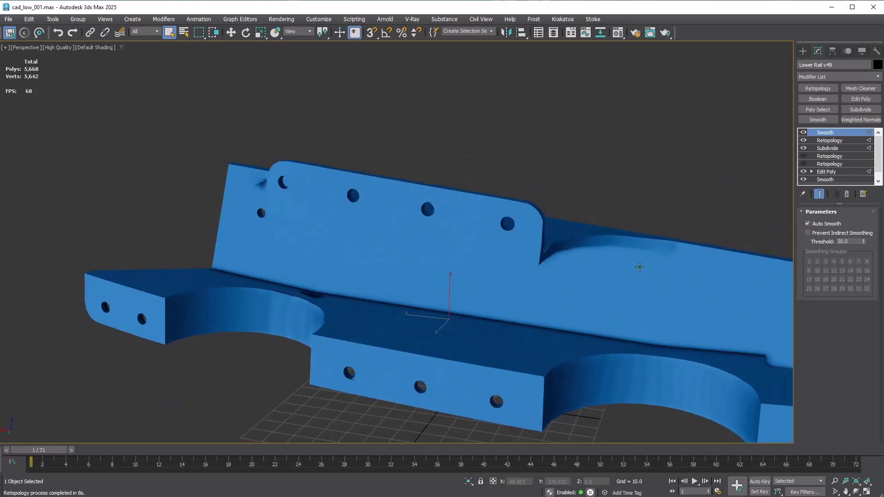
scroll(640, 267, up, 3)
click(803, 141)
click(803, 141)
click(804, 141)
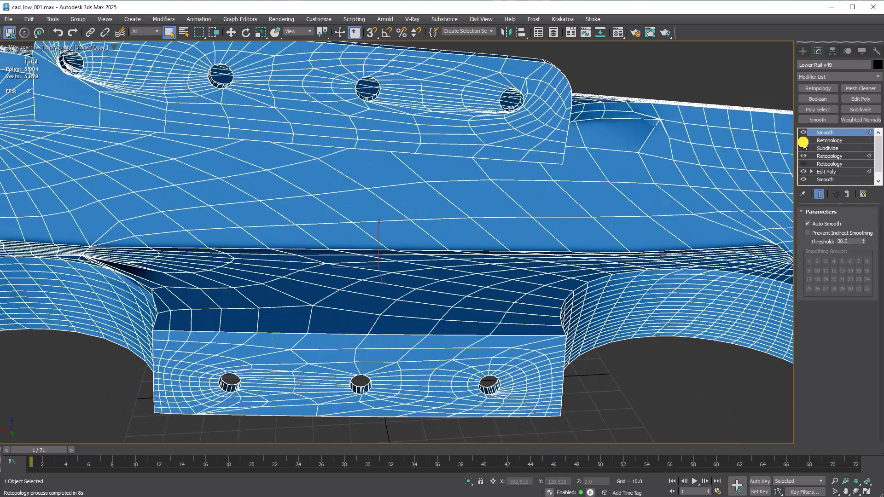
click(803, 142)
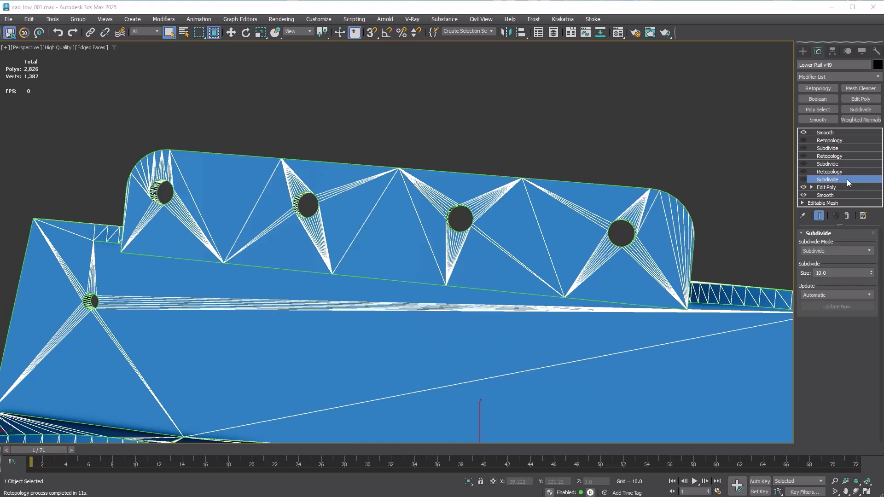
click(848, 180)
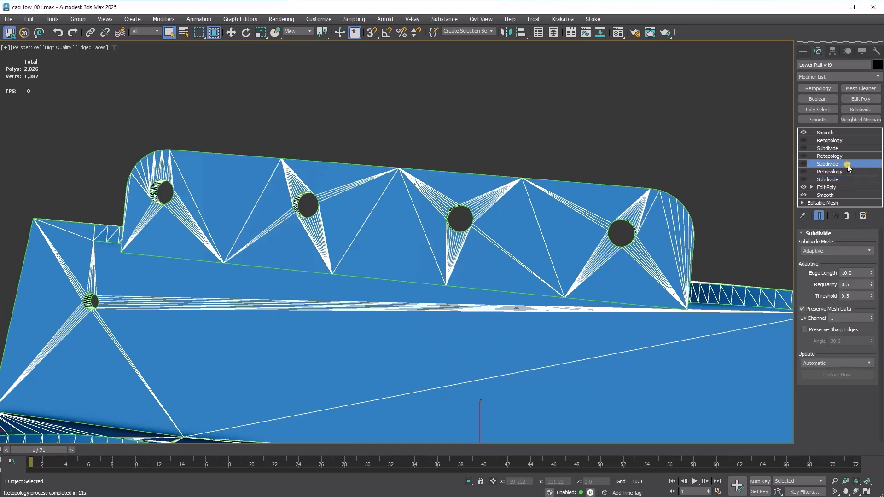
click(845, 148)
click(848, 179)
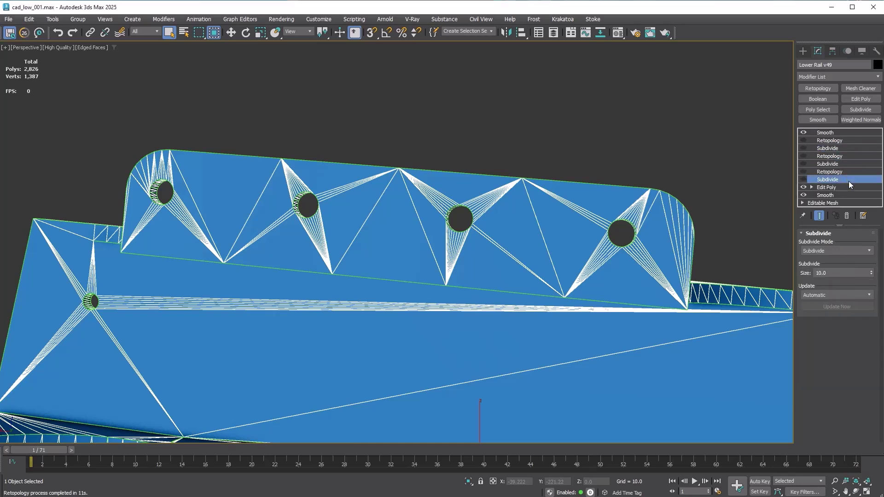
click(803, 180)
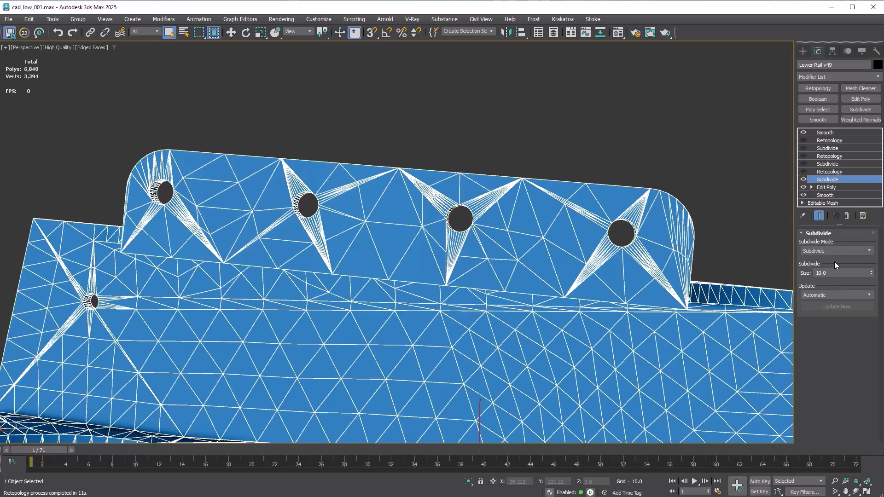
click(803, 172)
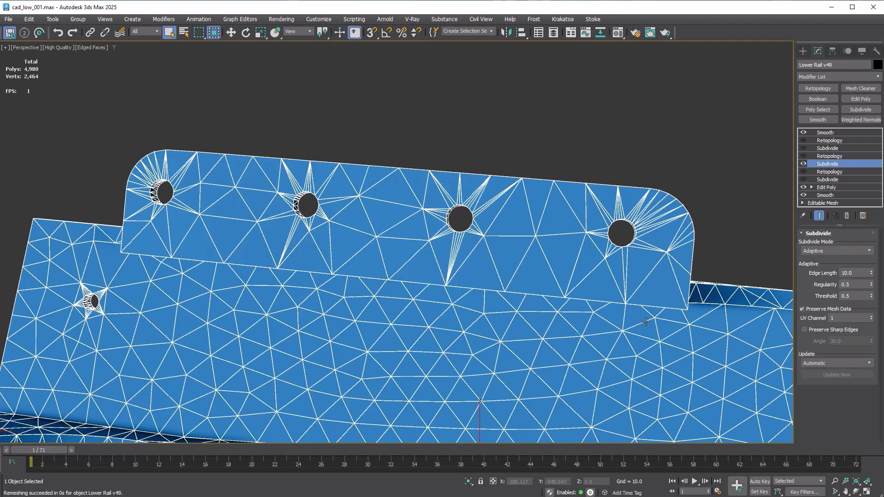
click(803, 156)
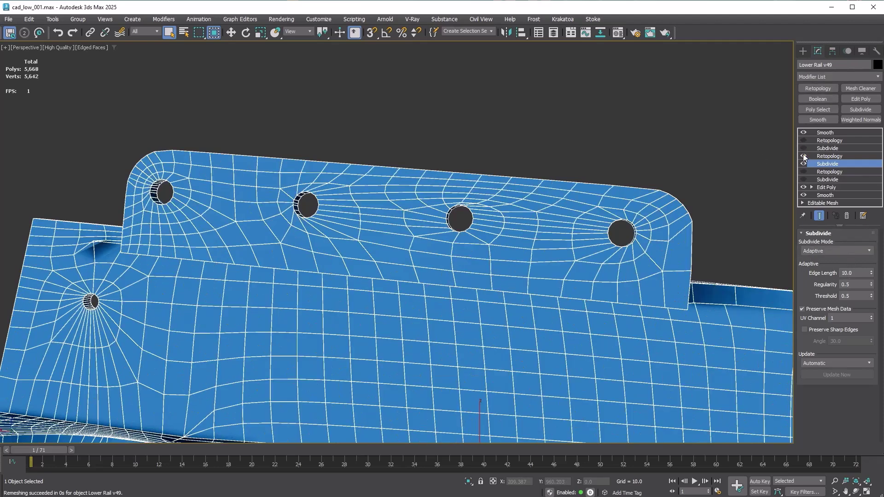
click(804, 157)
click(803, 157)
click(804, 156)
click(804, 156)
click(804, 156)
click(804, 148)
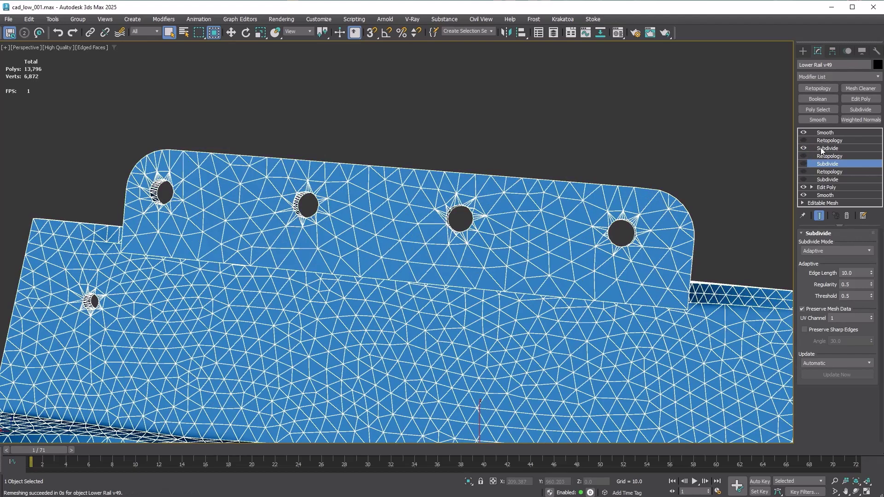
click(804, 148)
click(805, 148)
click(805, 148)
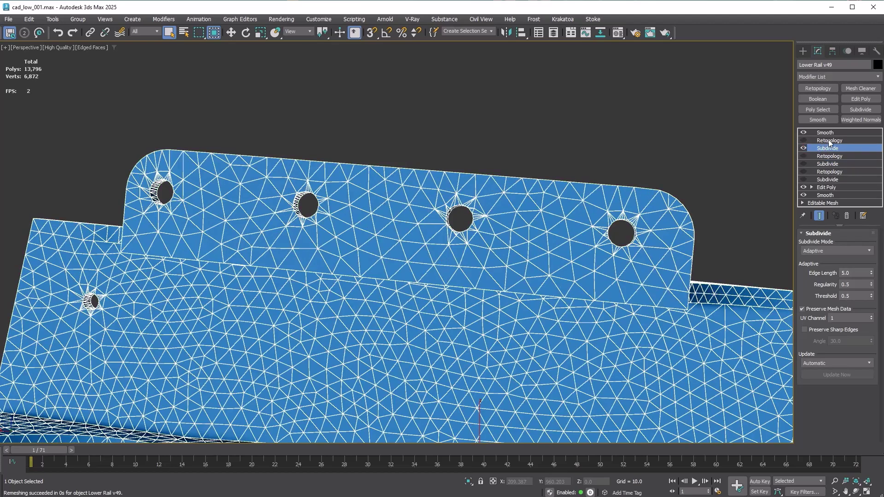
click(828, 140)
click(804, 140)
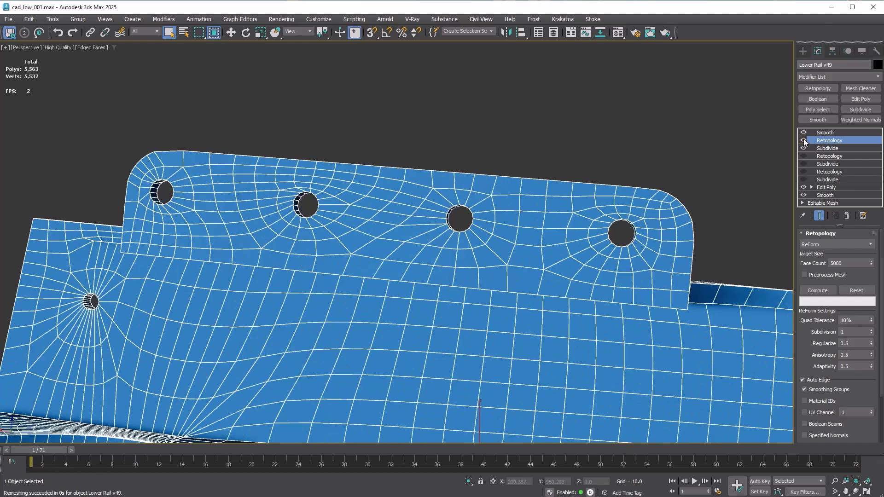
click(804, 138)
click(804, 138)
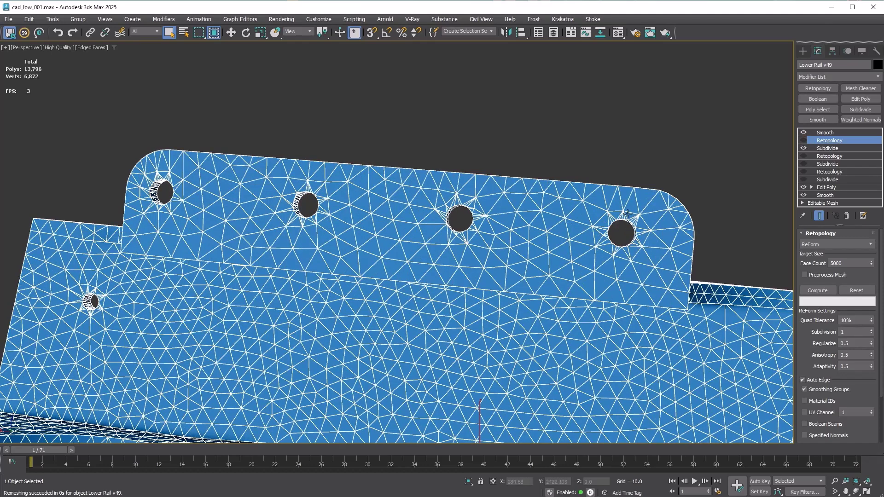
click(804, 140)
click(803, 138)
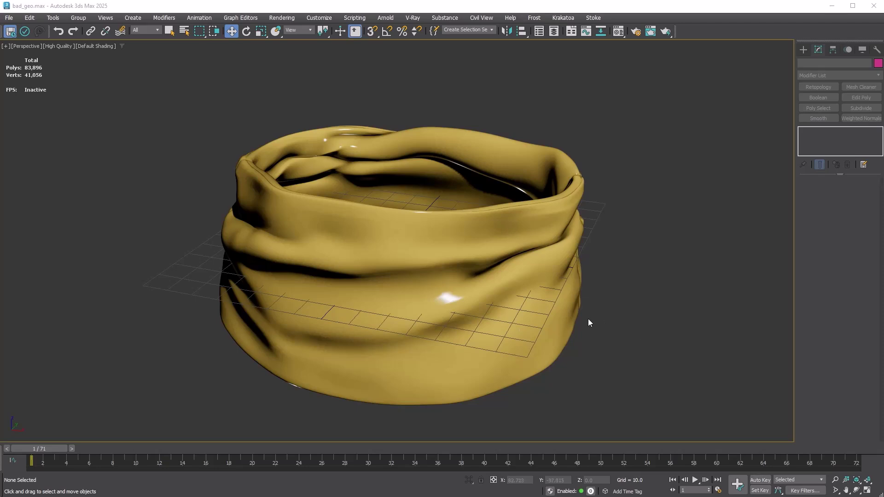
Step: Select the crumpled bag and compute its Retopology at 5000 faces
mouse_move(588, 318)
alt+middle_down()
mouse_move(610, 269)
mouse_move(498, 335)
mouse_move(598, 302)
mouse_move(588, 321)
alt+middle_up()
key(F4)
key(F4)
click(522, 293)
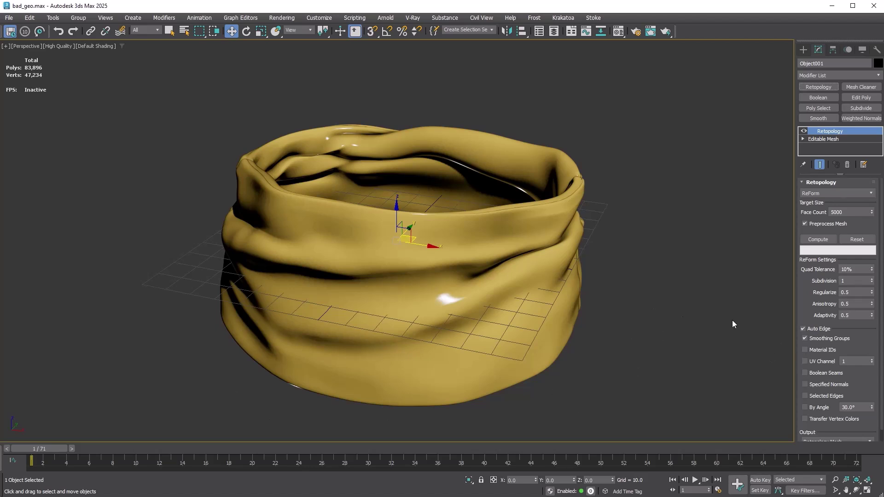
click(818, 239)
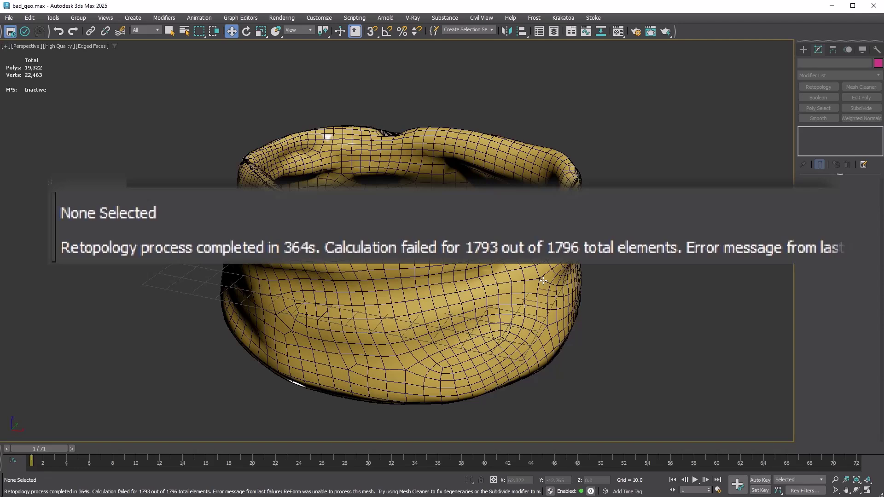
Step: Inspect the failed remesh in wireframe, then remove the failed Retopology modifier
mouse_move(543, 280)
alt+middle_down()
mouse_move(276, 300)
mouse_move(518, 301)
mouse_move(454, 247)
alt+middle_up()
scroll(351, 267, up, 5)
click(567, 256)
key(F3)
scroll(527, 256, down, 5)
key(F3)
scroll(453, 240, up, 3)
scroll(507, 233, down, 4)
mouse_move(507, 233)
alt+middle_down()
mouse_move(420, 198)
mouse_move(409, 283)
mouse_move(519, 251)
alt+middle_up()
key(F3)
scroll(407, 283, up, 5)
key(F3)
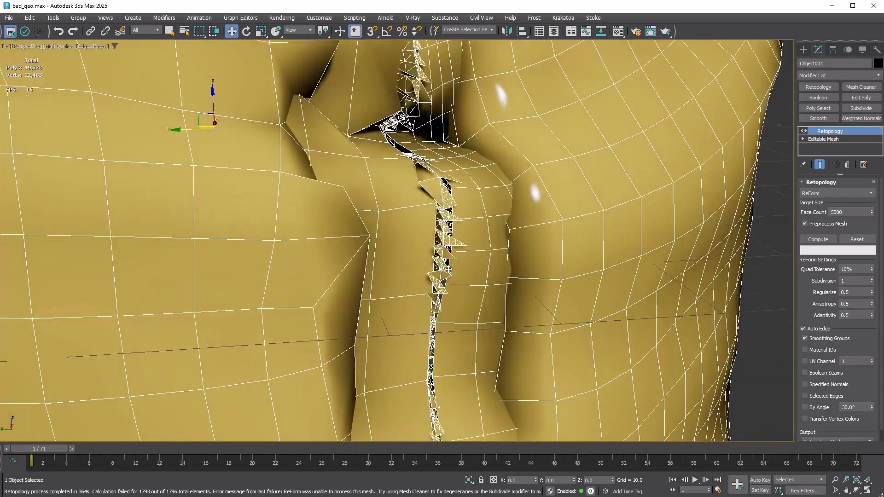
key(ctrl+z)
key(z)
Step: Add Mesh Cleaner to repair non-manifold problems, then stack a new Retopology on top
click(869, 91)
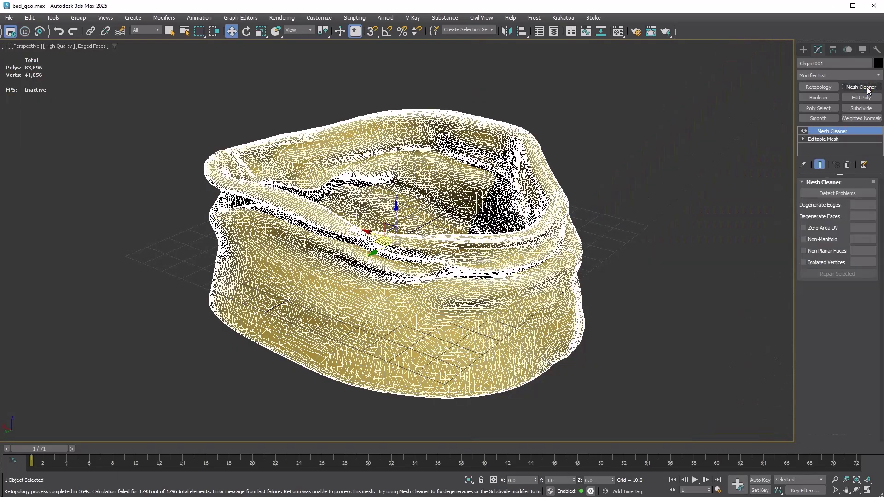
click(849, 193)
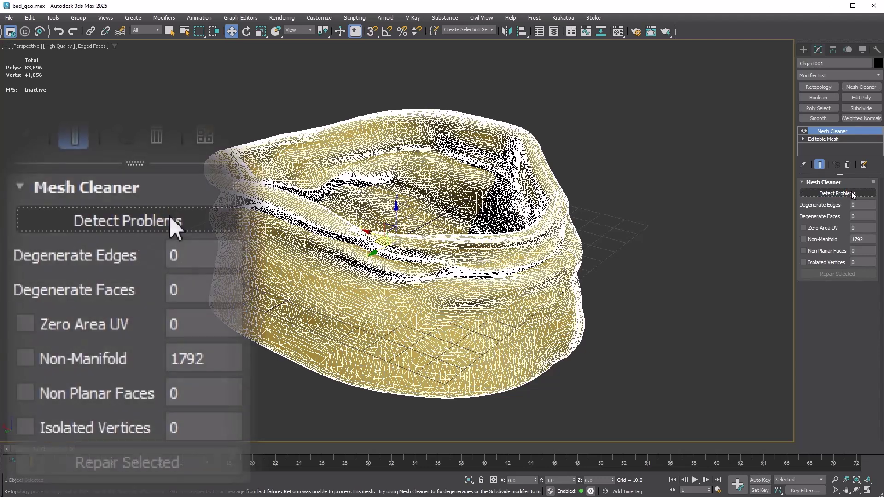
click(829, 241)
click(836, 274)
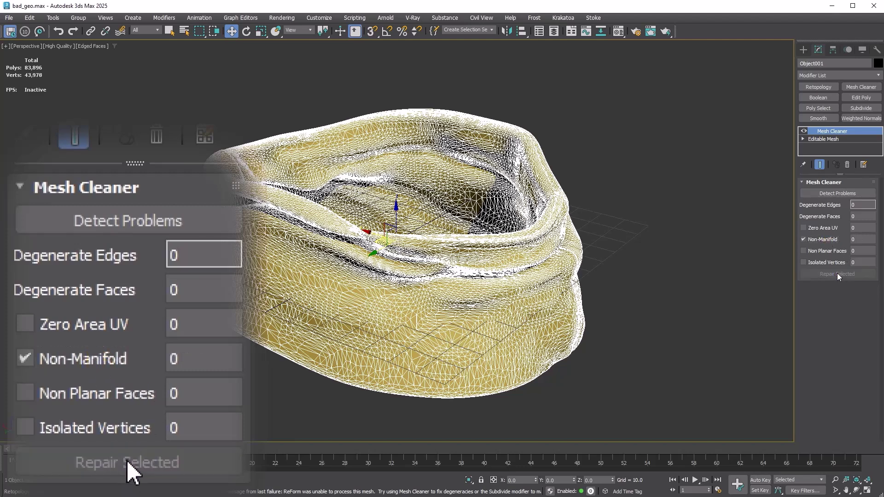
click(819, 88)
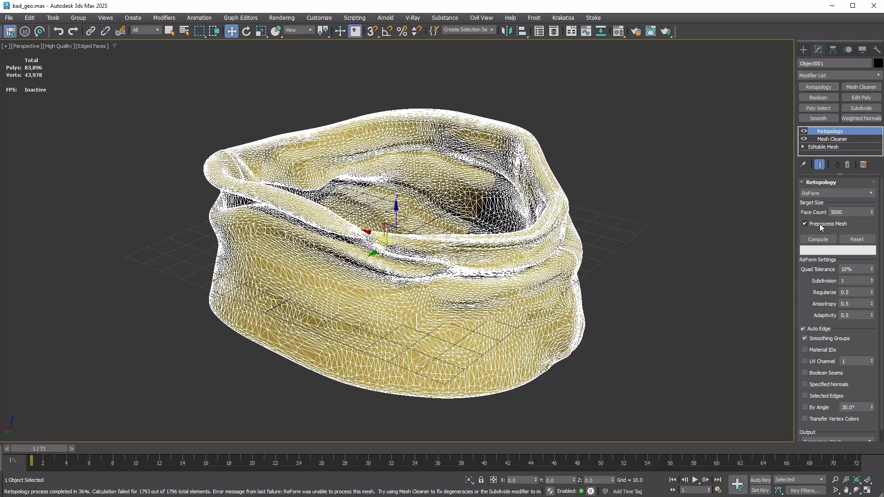
Step: Compute Retopology on the cleaned bag into 5,040 quads, then deselect to inspect it
click(818, 239)
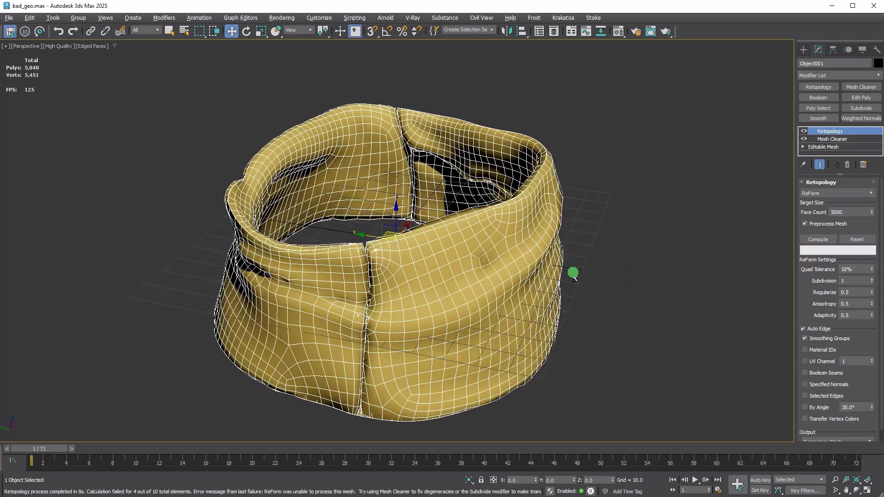
mouse_move(572, 274)
alt+middle_down()
mouse_move(663, 265)
mouse_move(438, 280)
mouse_move(643, 275)
alt+middle_up()
click(662, 265)
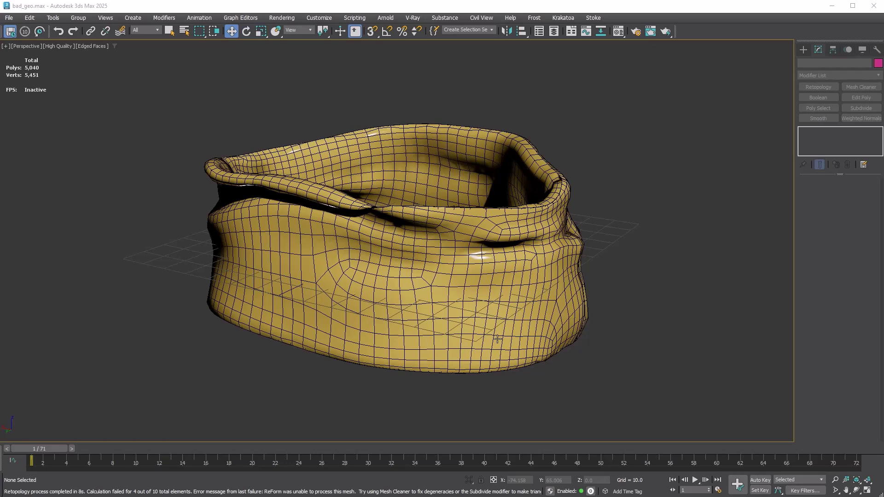
Step: Add Edit Poly to the remeshed bag and hide its main pieces
click(498, 339)
mouse_move(597, 301)
alt+middle_down()
mouse_move(829, 312)
mouse_move(835, 142)
alt+middle_up()
click(861, 97)
click(395, 304)
ctrl+click(483, 225)
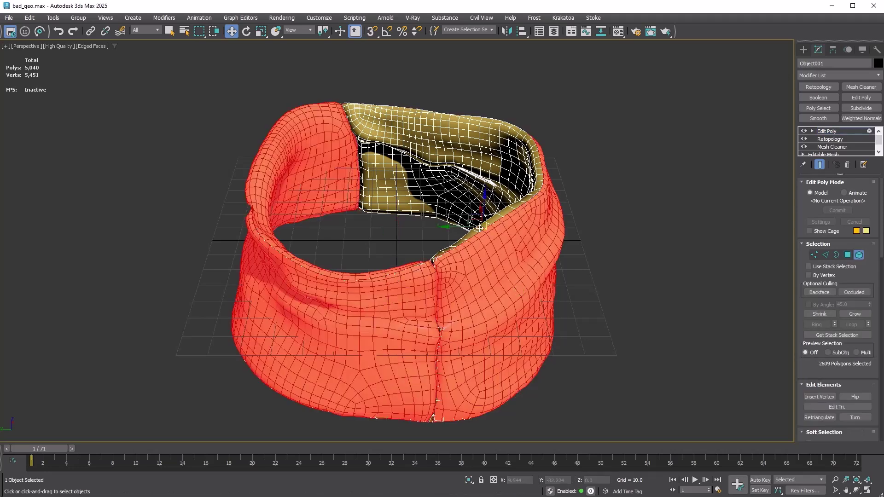
scroll(809, 263, down, 5)
click(820, 317)
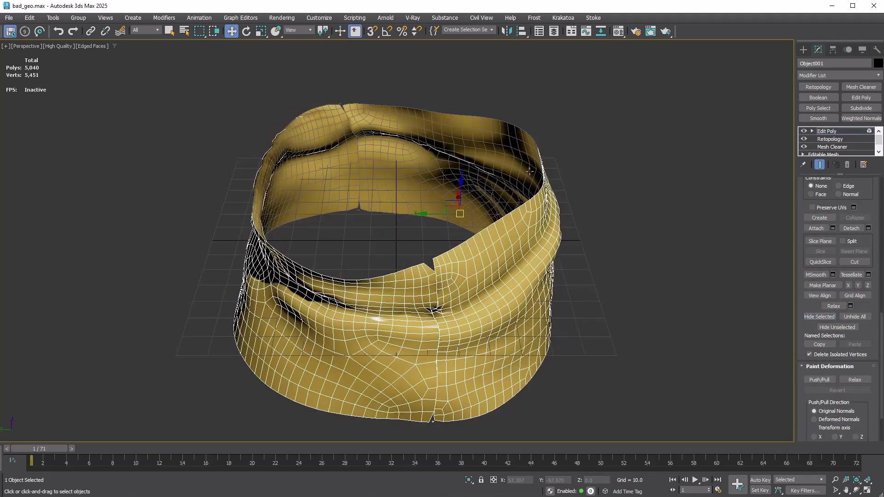
Step: Delete the stray leftover polygon, unhide all pieces and deselect the bag
mouse_move(677, 341)
alt+middle_down()
mouse_move(590, 344)
mouse_move(628, 339)
alt+middle_up()
scroll(849, 308, up, 5)
drag(633, 344, 684, 388)
key(z)
mouse_move(715, 414)
alt+middle_down()
mouse_move(509, 304)
mouse_move(589, 348)
alt+middle_up()
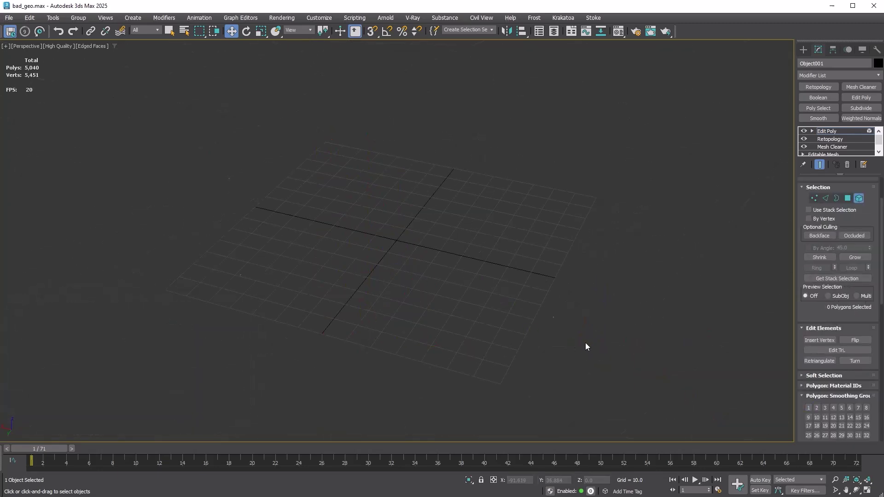
scroll(589, 348, down, 5)
scroll(806, 271, down, 5)
click(865, 257)
click(832, 130)
click(601, 307)
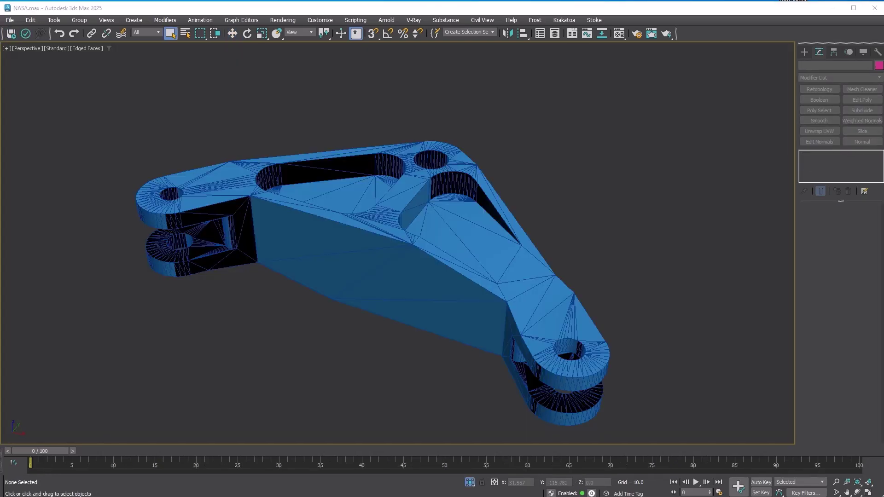
Step: Add Retopology to the crank bracket, start Compute, then abort the slow remesh
mouse_move(338, 366)
alt+middle_down()
mouse_move(420, 373)
mouse_move(311, 359)
mouse_move(339, 363)
alt+middle_up()
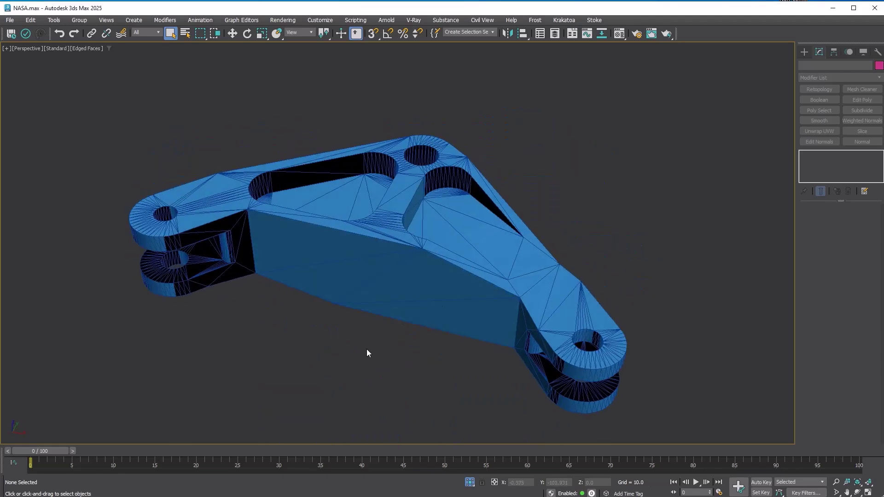
click(450, 290)
click(820, 89)
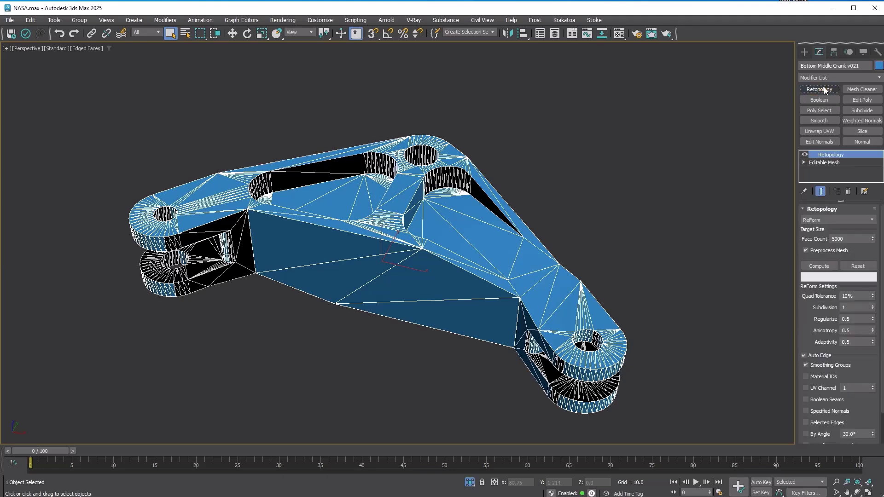
click(832, 268)
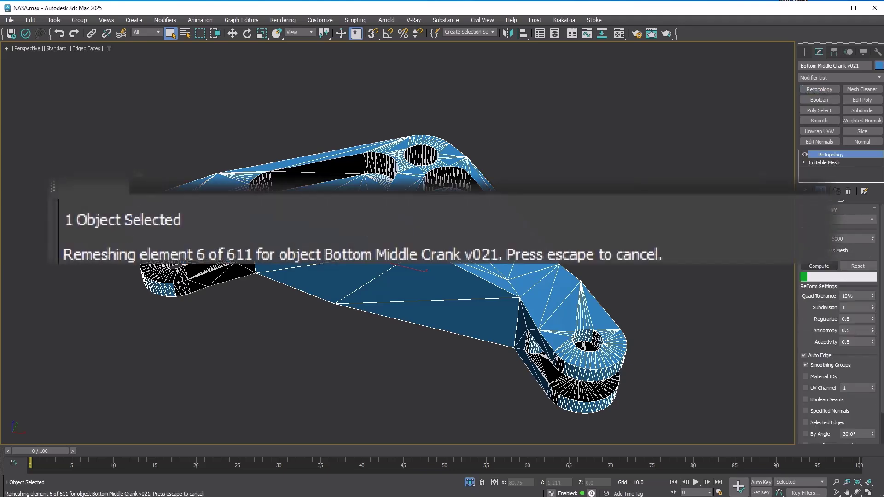
click(655, 411)
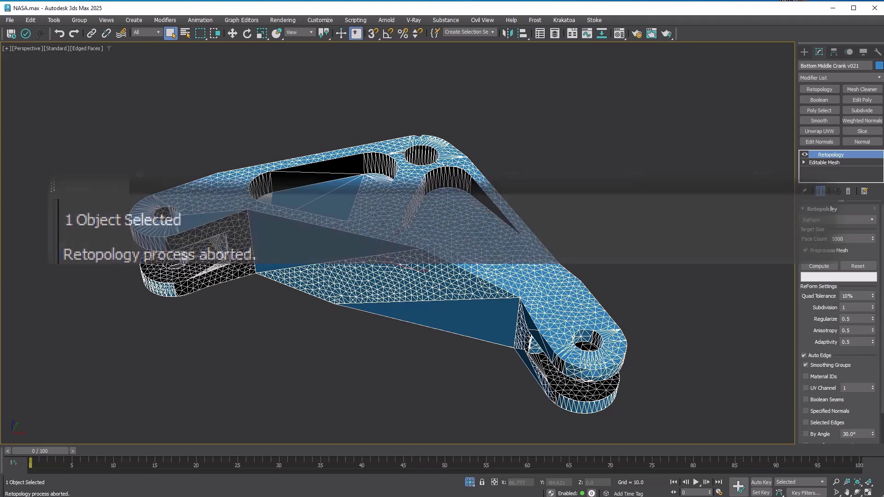
click(849, 193)
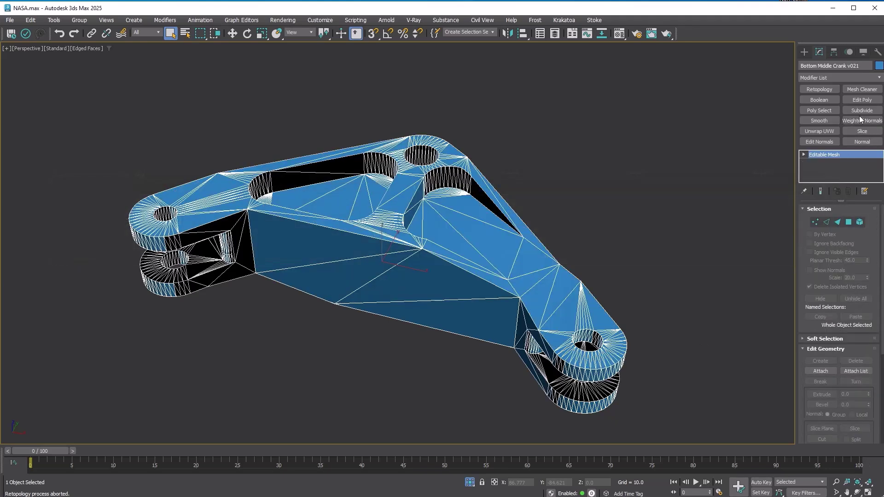
click(828, 223)
scroll(447, 202, up, 3)
scroll(447, 202, up, 4)
click(826, 223)
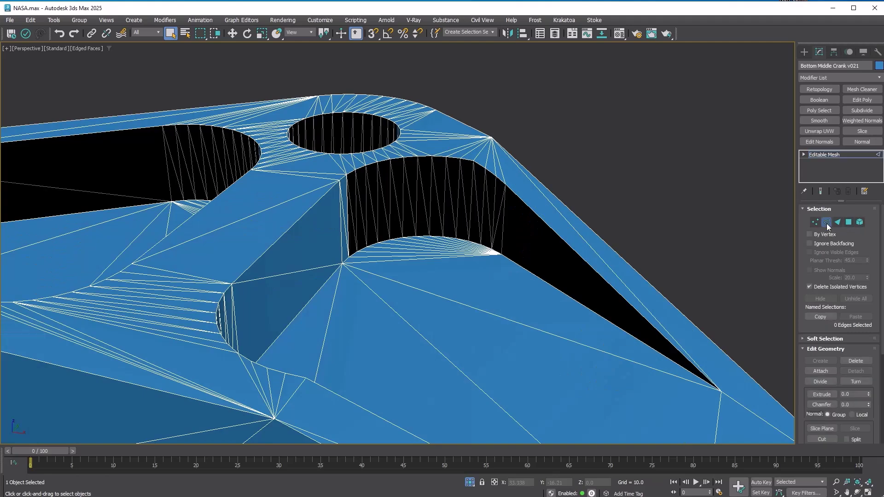
scroll(643, 254, down, 3)
scroll(642, 254, down, 3)
alt+middle_drag(643, 255, 646, 263)
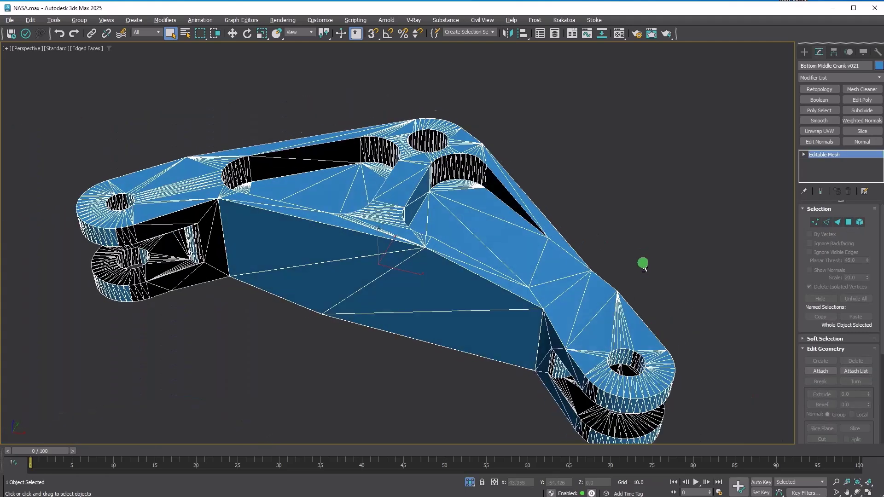
Step: Add a Normal modifier to the crank with Unify Normals on and Flip Normals off
click(863, 142)
click(850, 221)
click(844, 233)
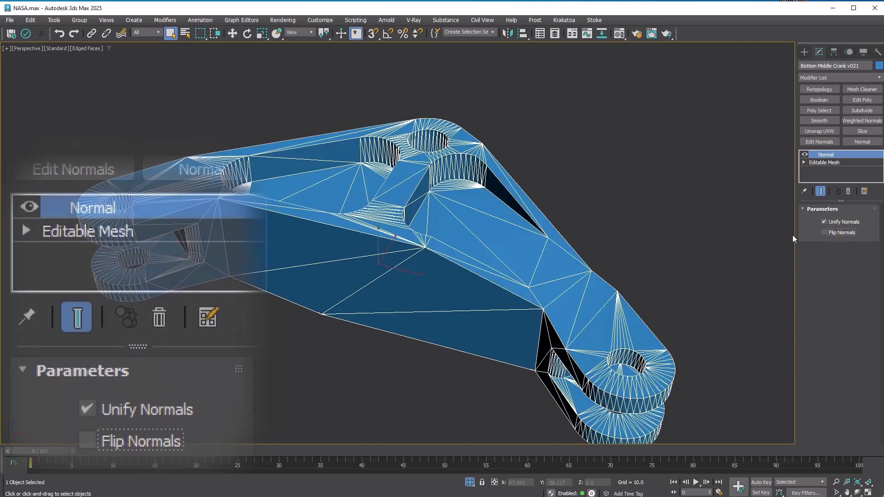
Step: Add Retopology above the Normal modifier and compute the quad remesh
click(818, 88)
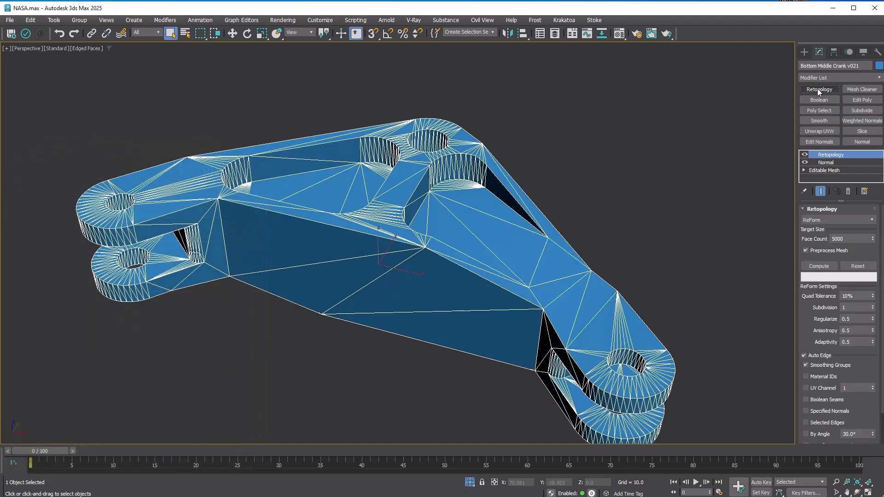
click(831, 269)
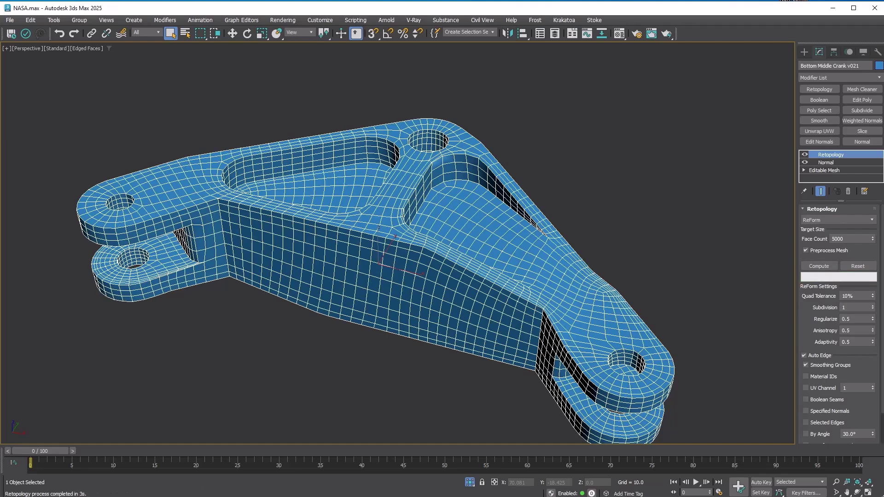
mouse_move(523, 253)
alt+middle_down()
mouse_move(501, 193)
mouse_move(509, 271)
alt+middle_up()
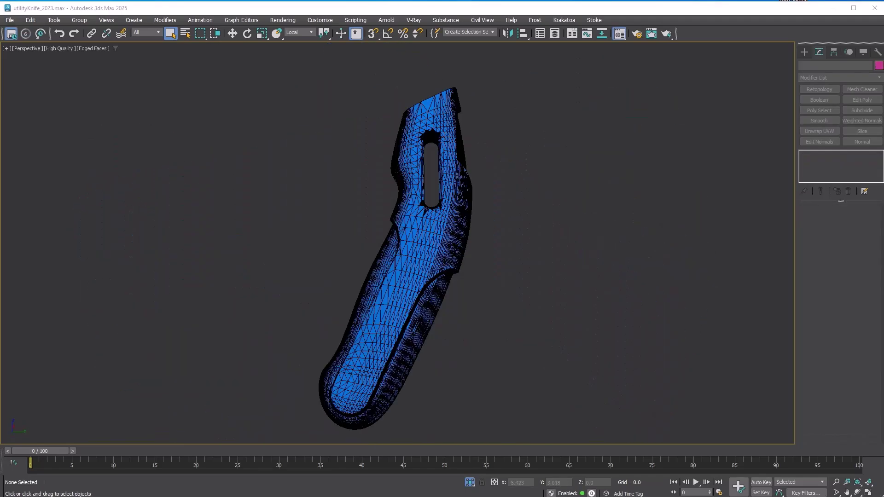
Step: Add Unwrap UVW to the Body1 handle and view its checker map with edges shown
mouse_move(512, 333)
alt+middle_down()
mouse_move(544, 336)
mouse_move(490, 320)
alt+middle_up()
click(426, 257)
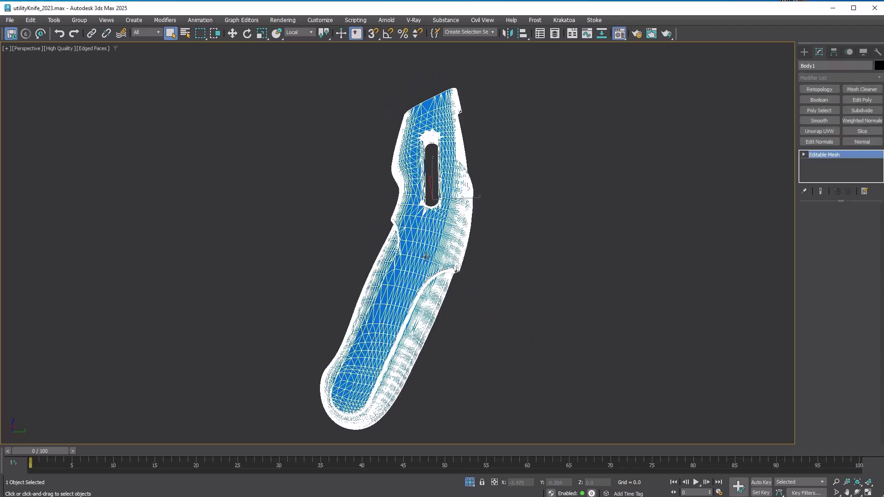
click(820, 132)
key(F4)
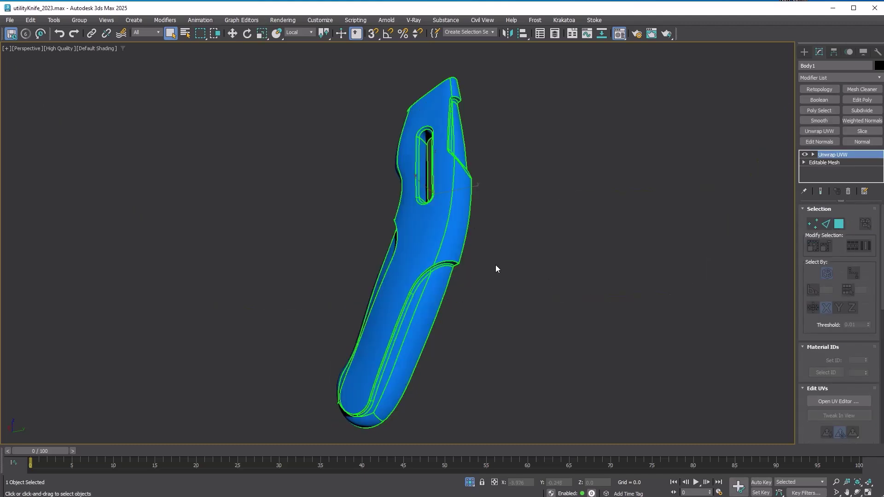
mouse_move(495, 269)
alt+middle_down()
mouse_move(408, 221)
mouse_move(484, 237)
alt+middle_up()
scroll(435, 166, up, 3)
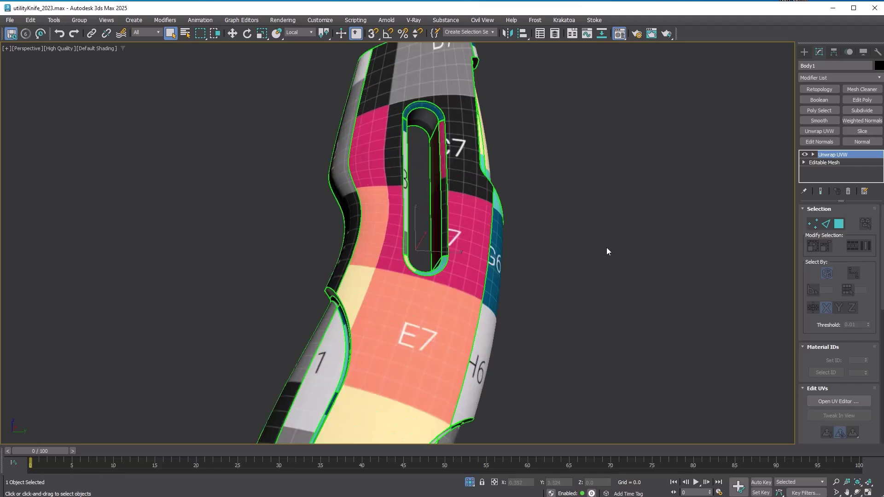
key(F4)
click(827, 90)
Step: Compute a 5000-face Retopology guided by UV Channel instead of Smoothing Groups, then inspect it
click(825, 364)
click(826, 388)
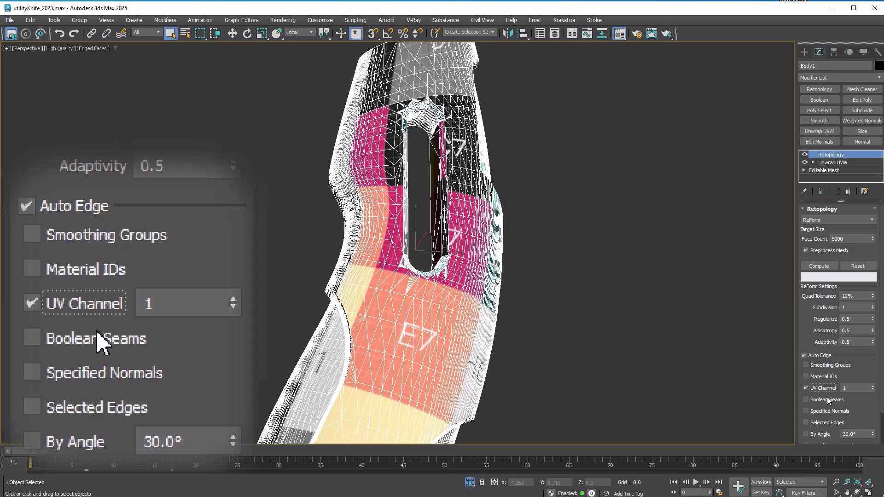
click(819, 266)
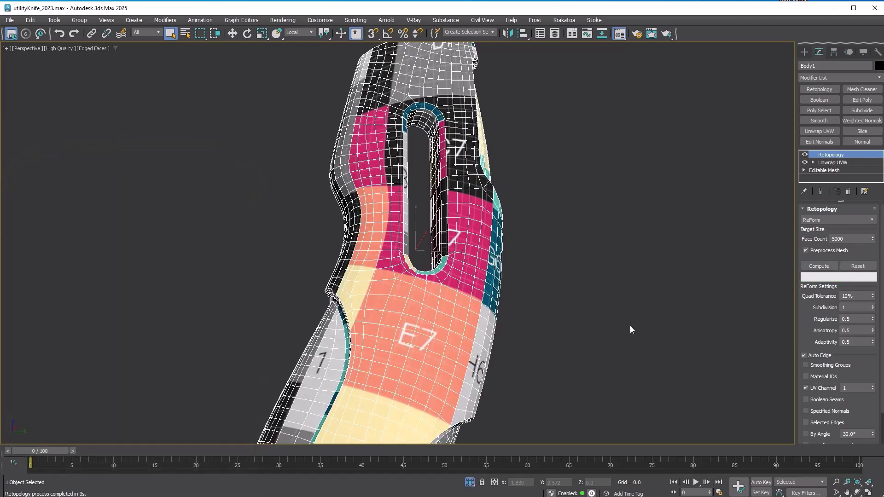
mouse_move(630, 325)
alt+middle_down()
mouse_move(552, 339)
mouse_move(543, 233)
alt+middle_up()
scroll(488, 265, down, 5)
alt+middle_drag(488, 265, 517, 257)
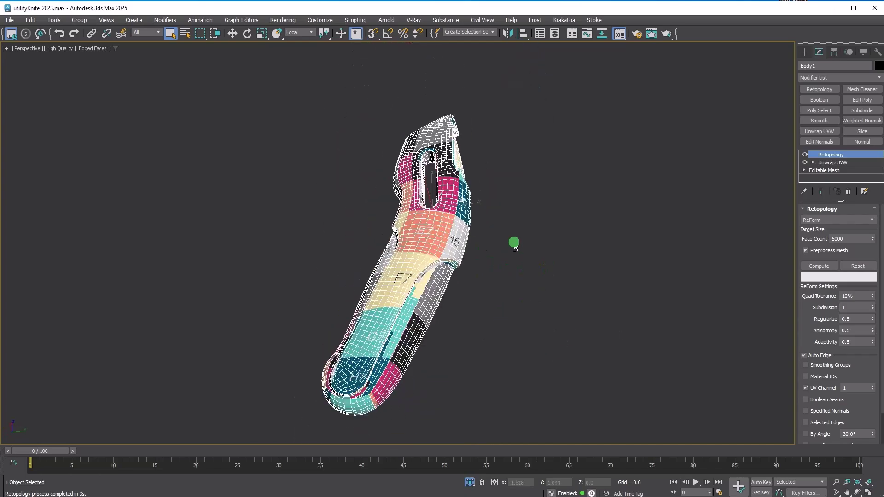
scroll(388, 284, up, 3)
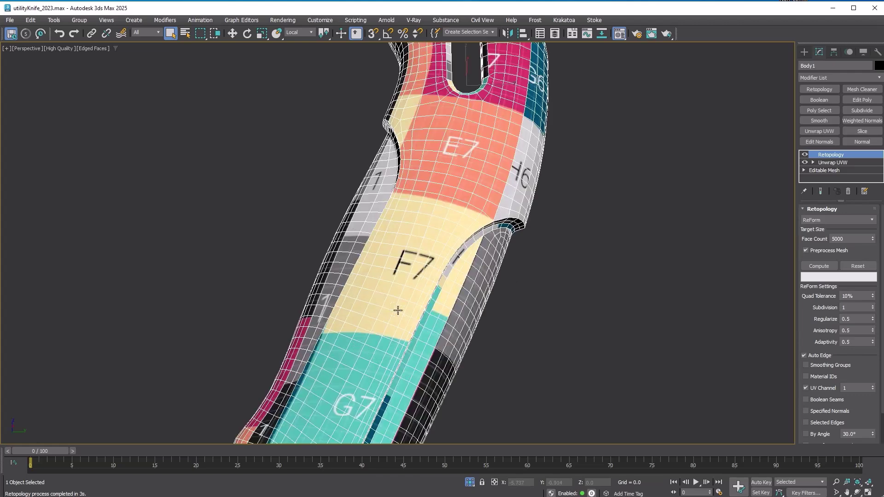
middle_drag(398, 311, 433, 276)
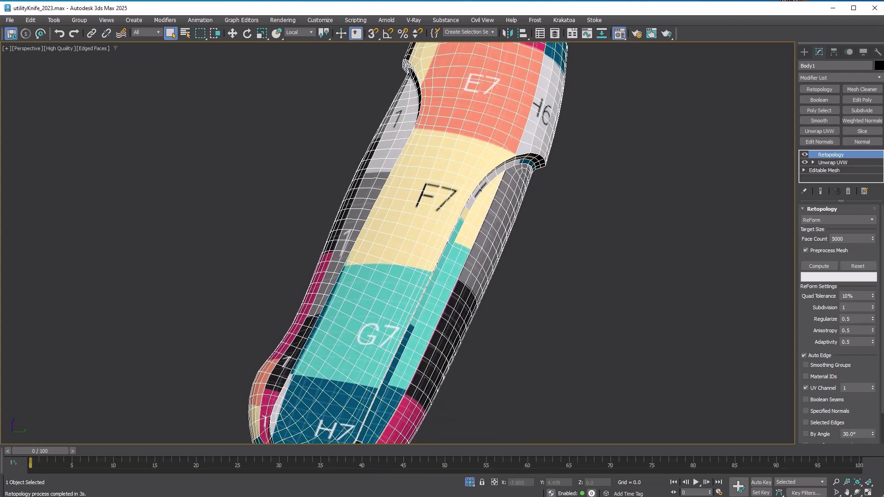
Step: Add Edit Poly and select three edge loops around the handle
click(861, 100)
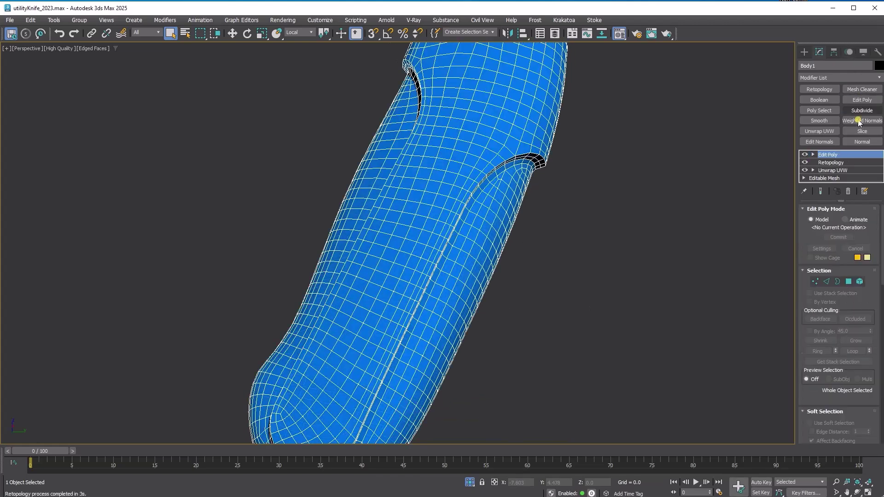
click(827, 281)
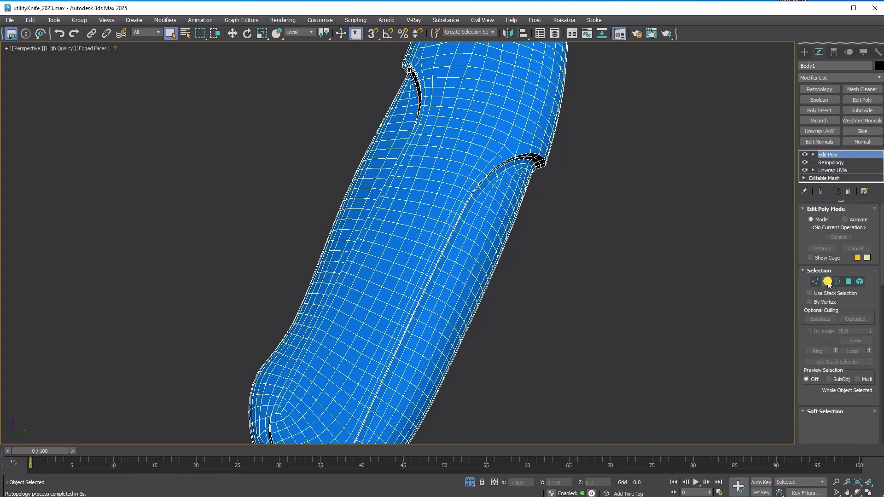
double_click(416, 228)
double_click(420, 214)
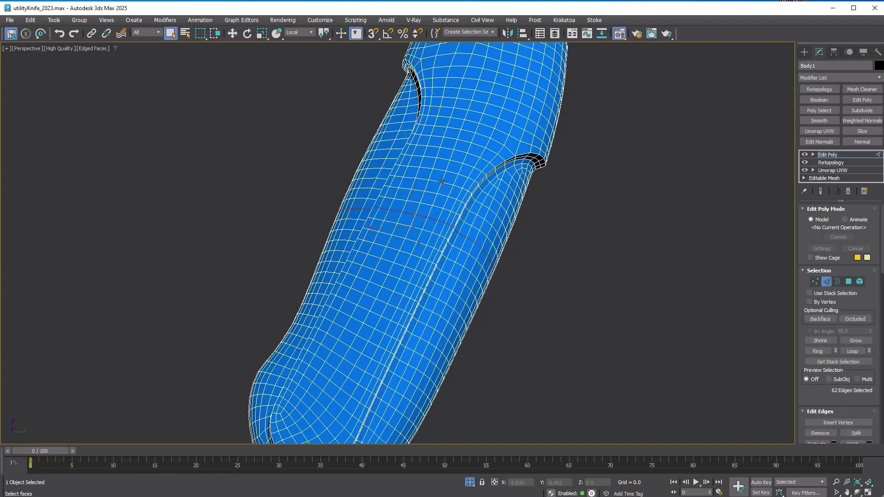
double_click(440, 167)
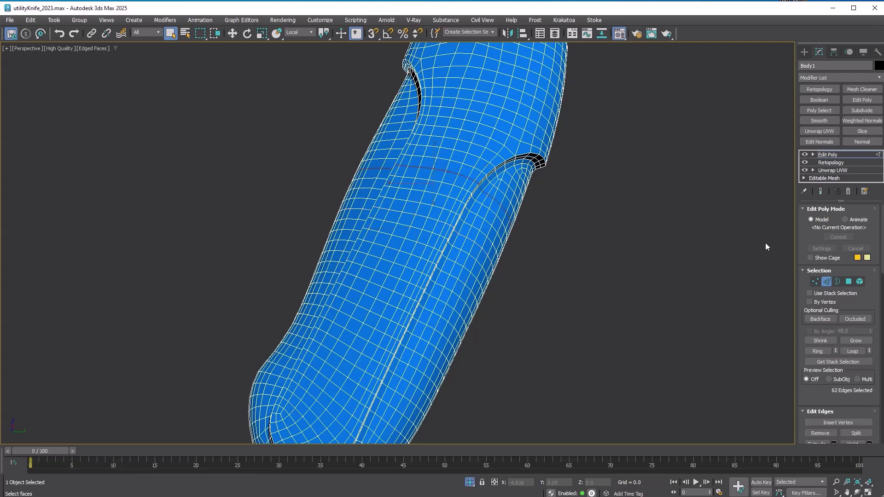
Step: Recompute the Retopology at 15000 faces and inspect the denser mesh's edges
click(832, 162)
click(846, 238)
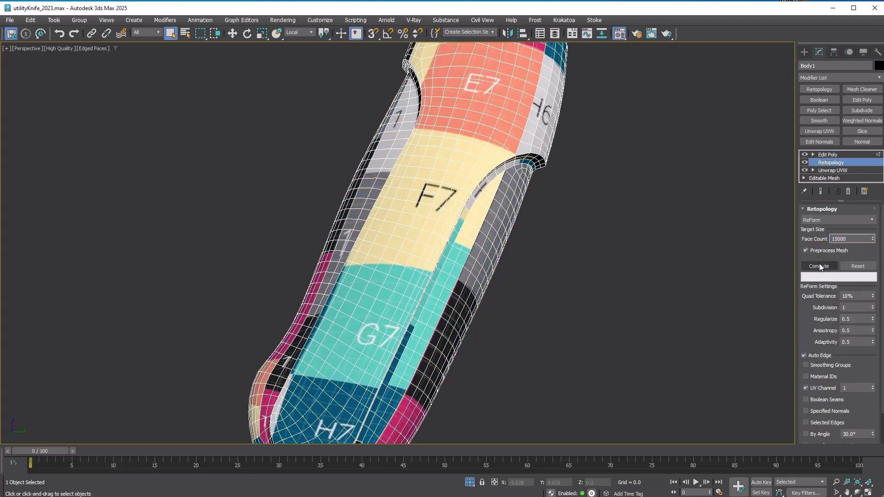
click(823, 274)
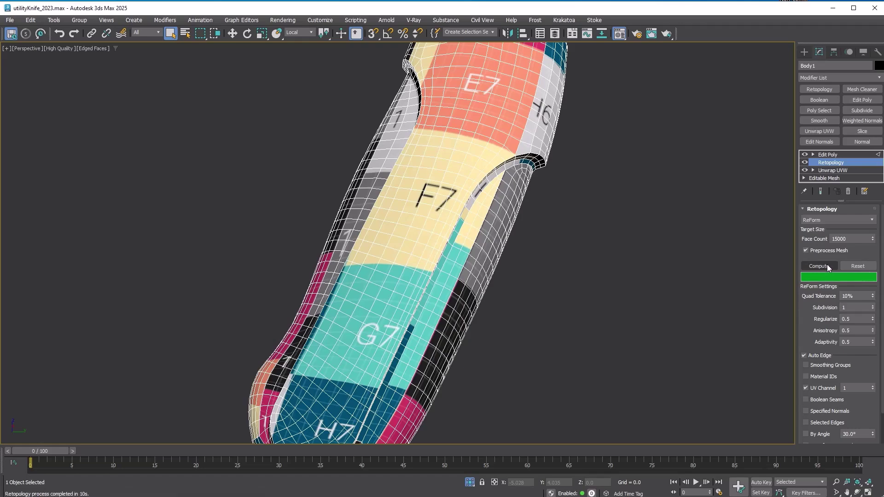
click(824, 282)
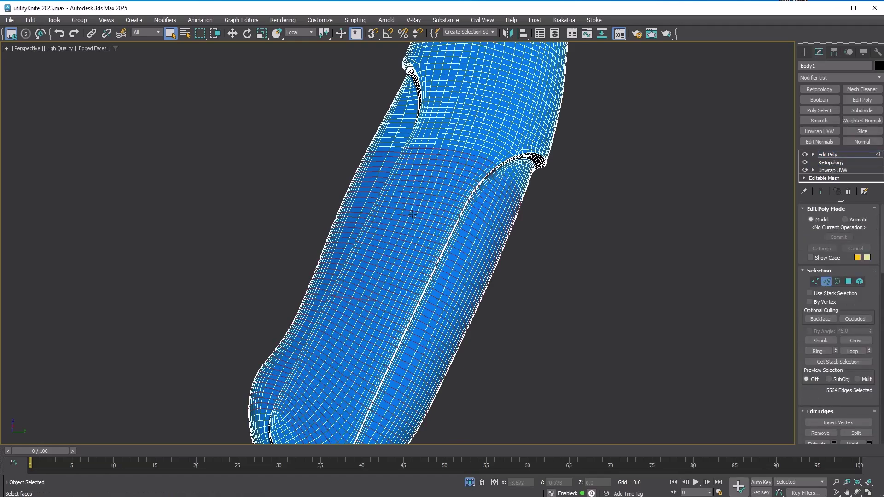
alt+middle_drag(474, 298, 496, 293)
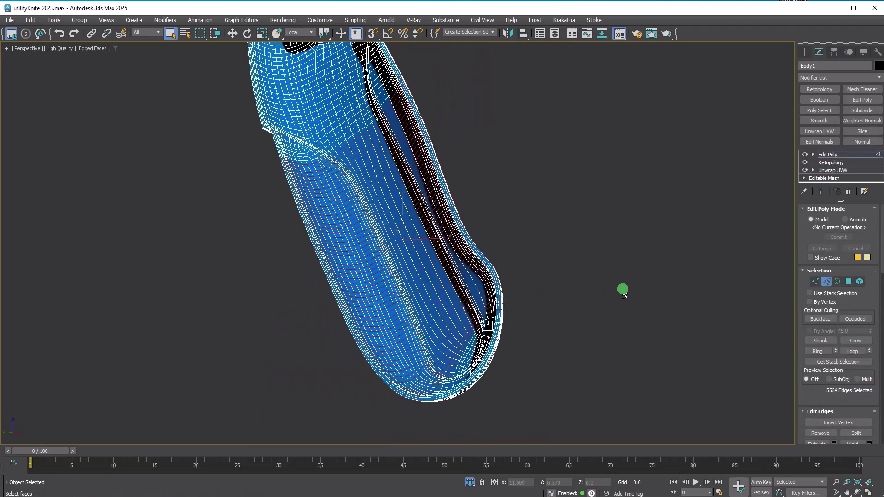
Step: Replace Edit Poly with a Slice modifier, moving and tilting its plane across the grip
click(848, 193)
click(863, 131)
alt+middle_drag(664, 212, 650, 234)
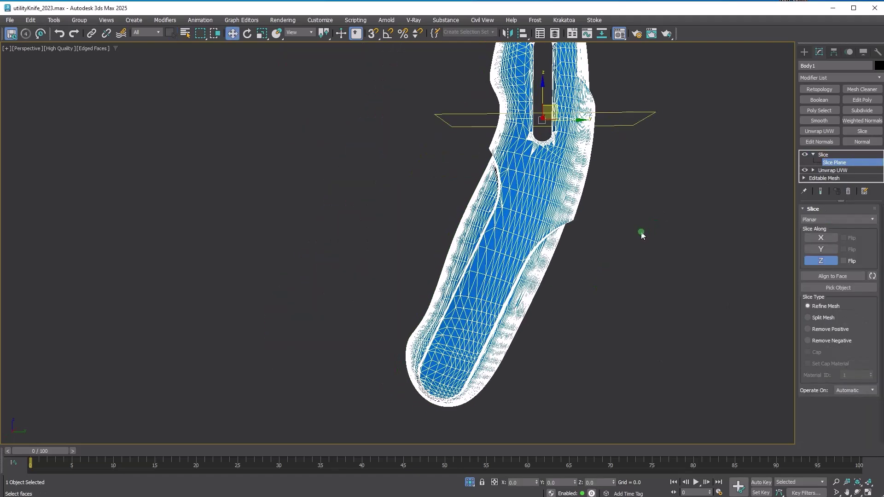
click(553, 116)
mouse_move(553, 116)
mouse_down()
mouse_move(505, 270)
mouse_move(551, 277)
mouse_up()
key(e)
alt+middle_drag(561, 282, 573, 265)
Step: Add Edit Poly and a Retopology guided by UV Channel and Selected Edges, then compute
click(862, 100)
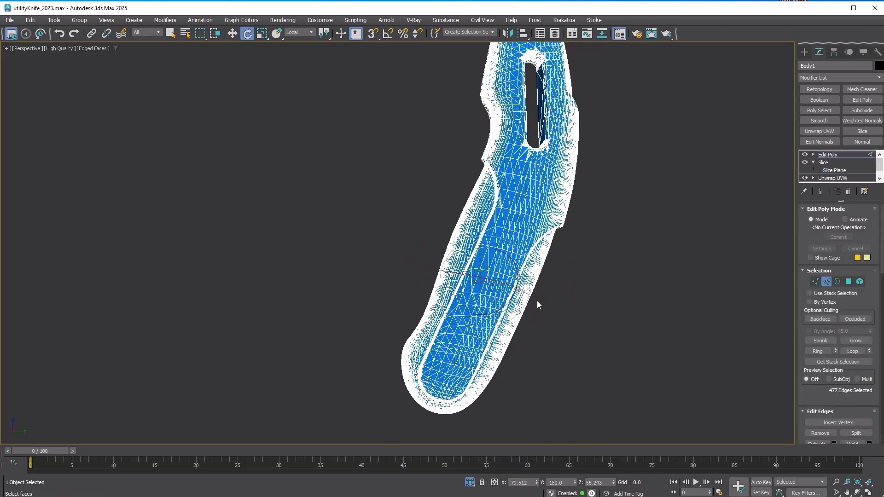
click(819, 90)
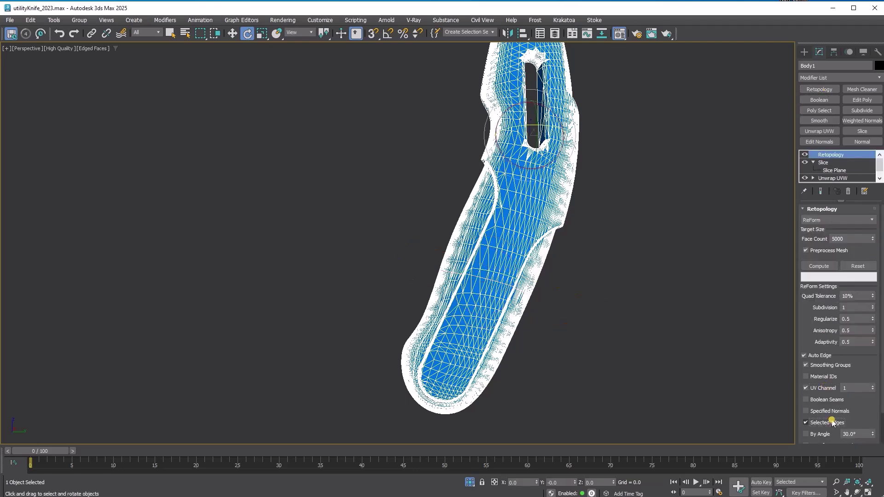
click(806, 422)
click(805, 388)
click(820, 267)
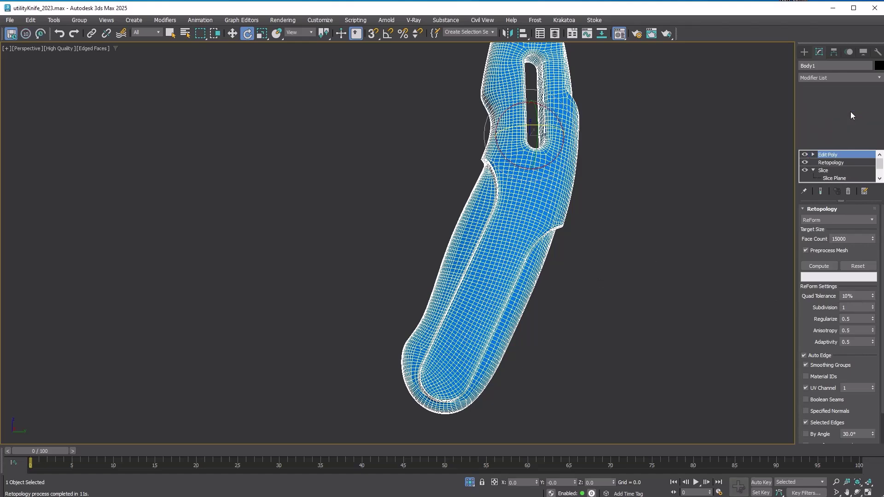
Step: Add Edit Poly and select edge loops around the grip to check them
click(862, 100)
scroll(784, 167, up, 5)
click(828, 281)
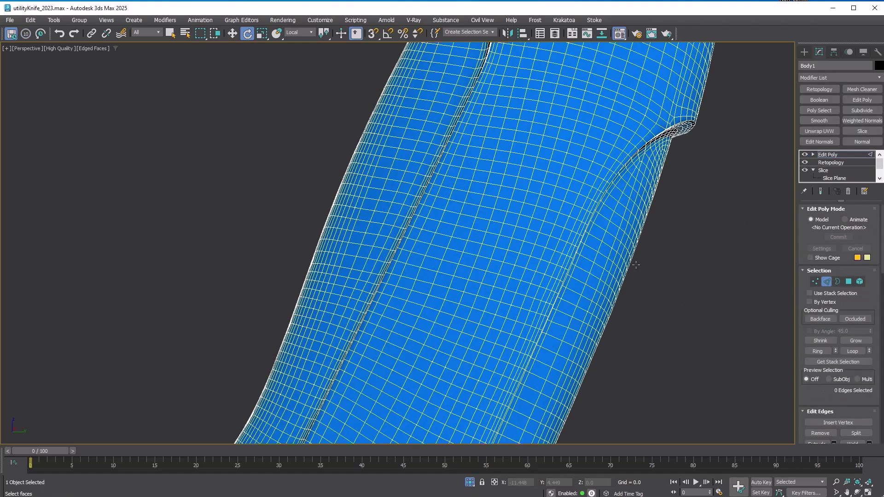
scroll(509, 235, down, 3)
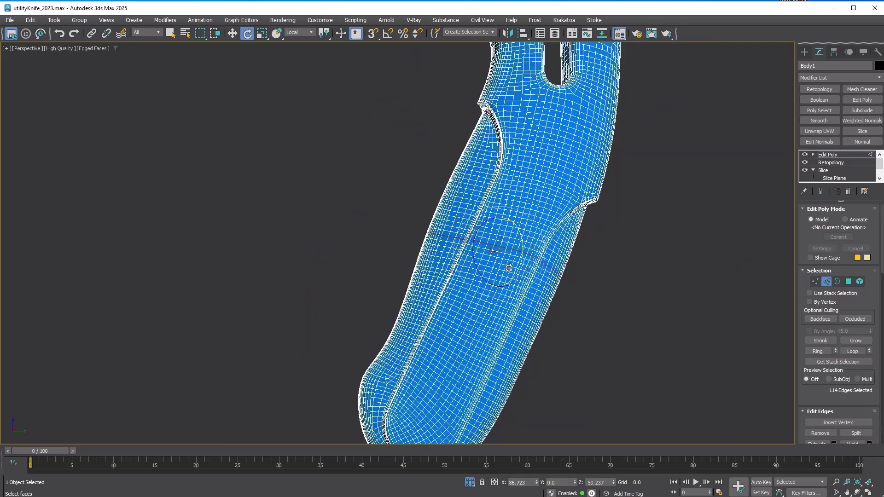
click(473, 322)
double_click(472, 324)
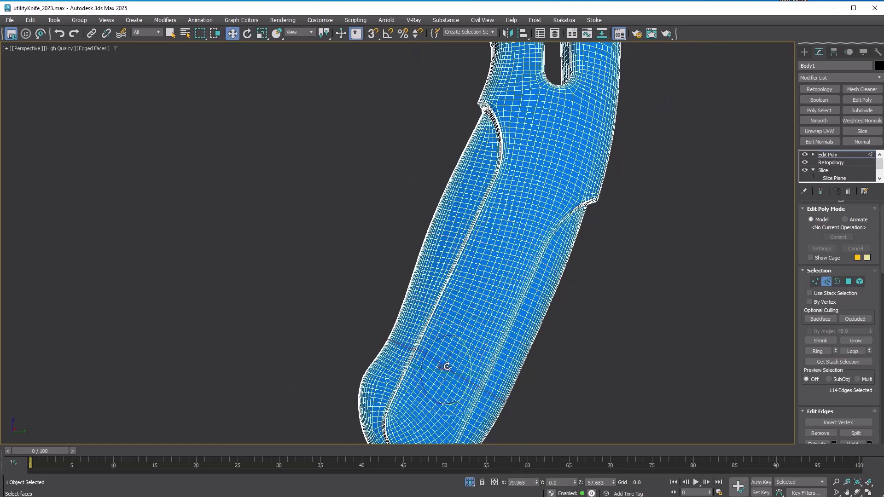
key(w)
click(530, 200)
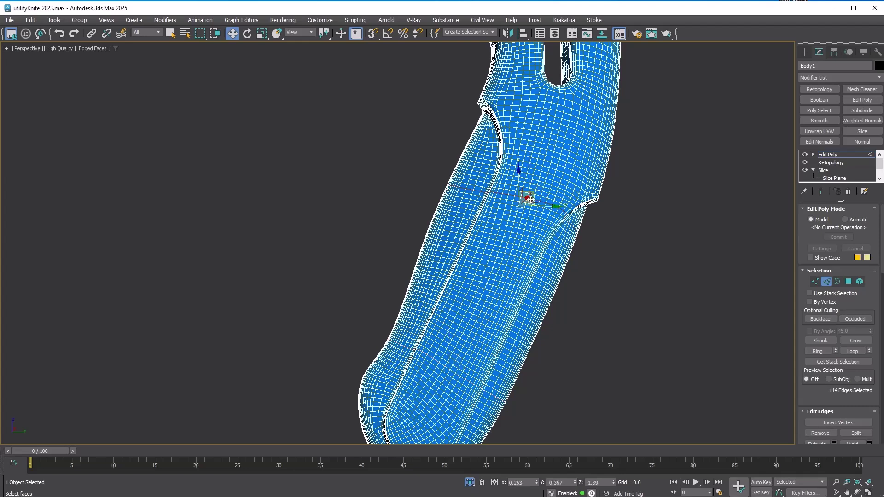
click(518, 238)
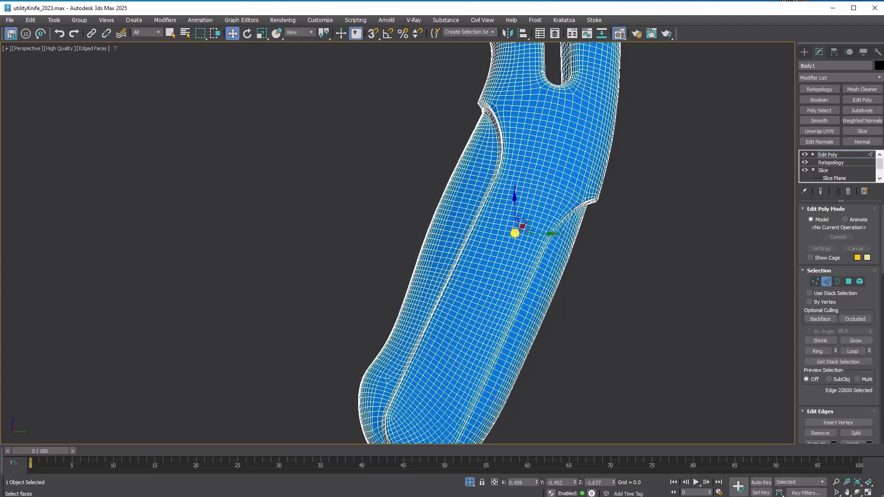
double_click(513, 233)
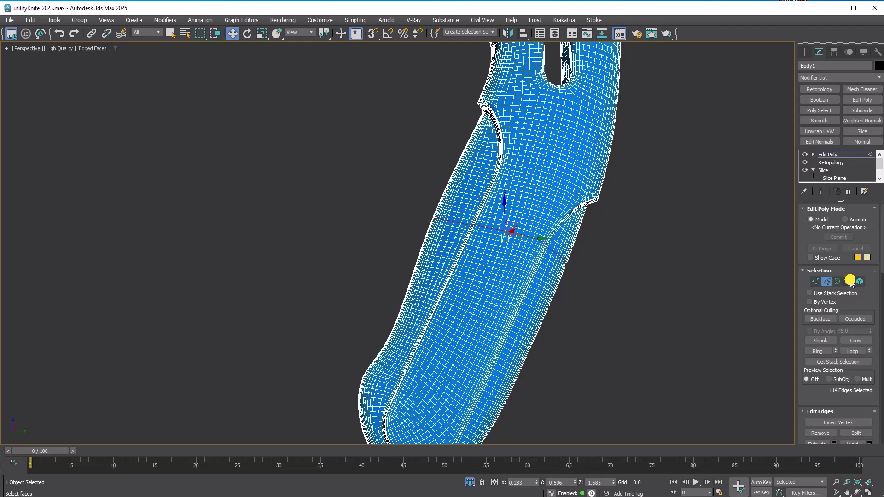
Step: Select face rings around the grip to check them, then clear the selection
click(849, 282)
click(503, 257)
click(521, 221)
shift+click(519, 219)
click(475, 336)
shift+click(476, 338)
click(446, 375)
shift+click(450, 377)
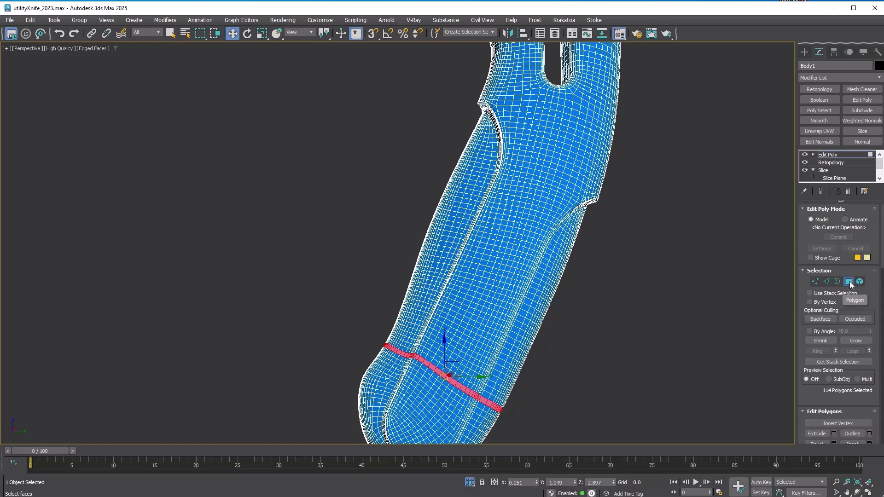
click(590, 384)
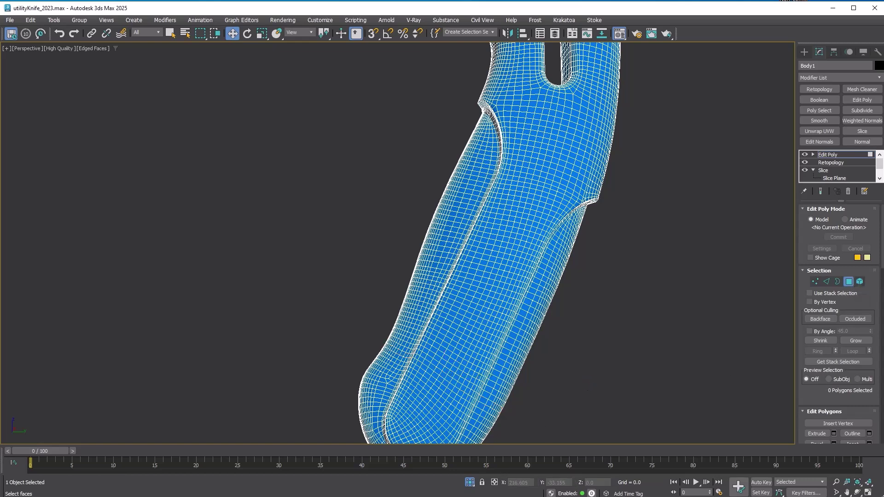